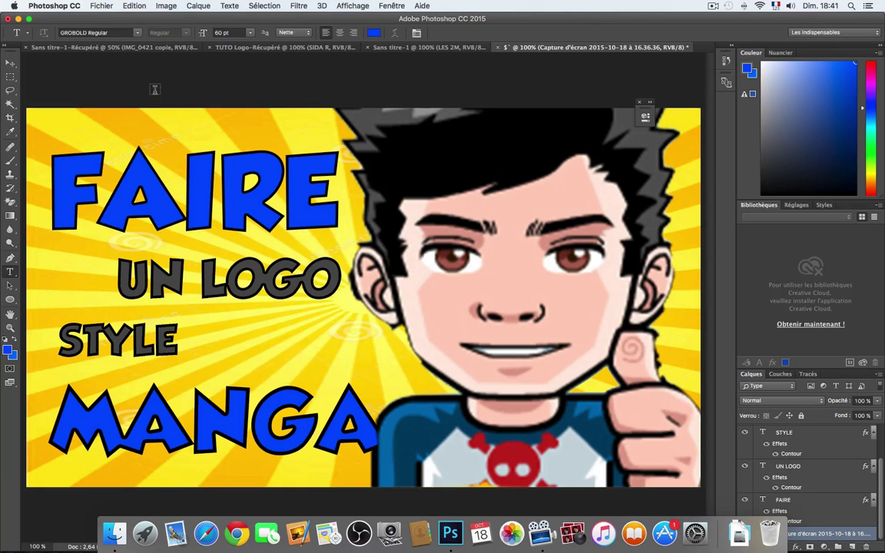
# Step: Turn on automatic hiding of the macOS Dock
pyautogui.click(100, 7)
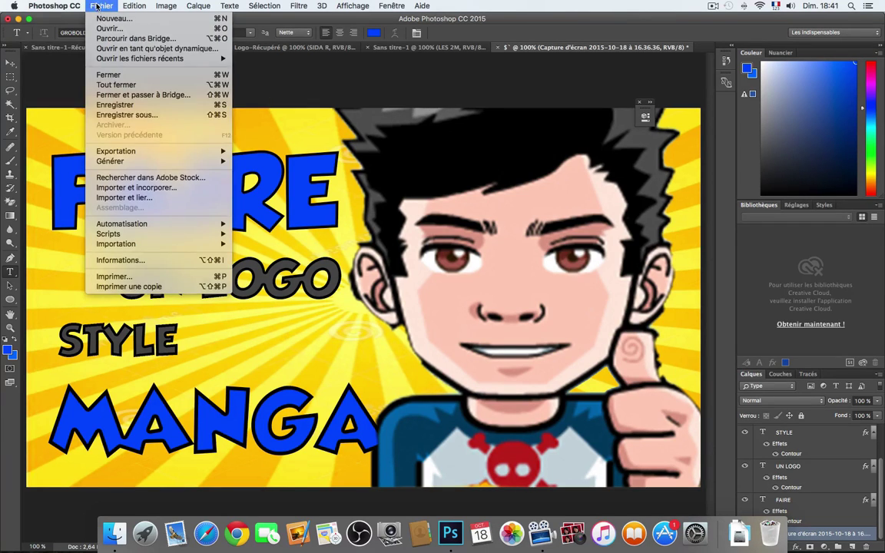
pyautogui.click(80, 23)
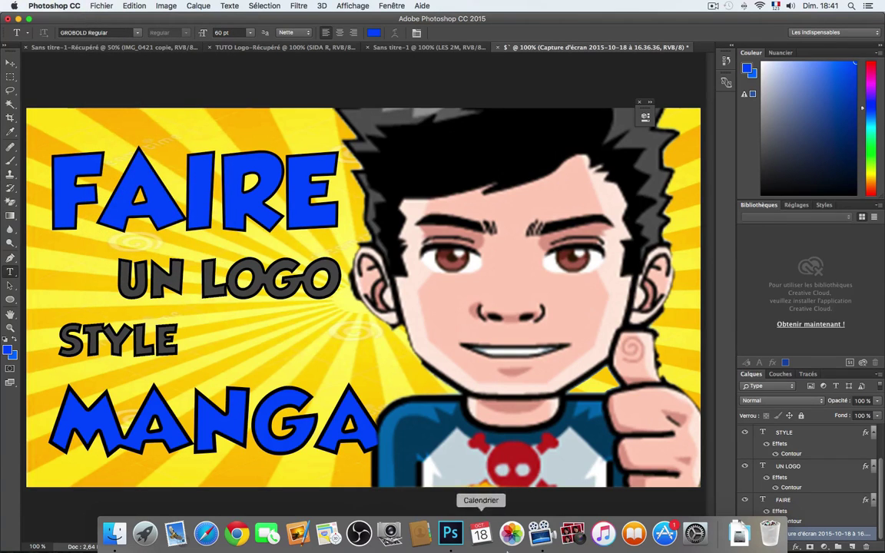
pyautogui.rightClick(716, 530)
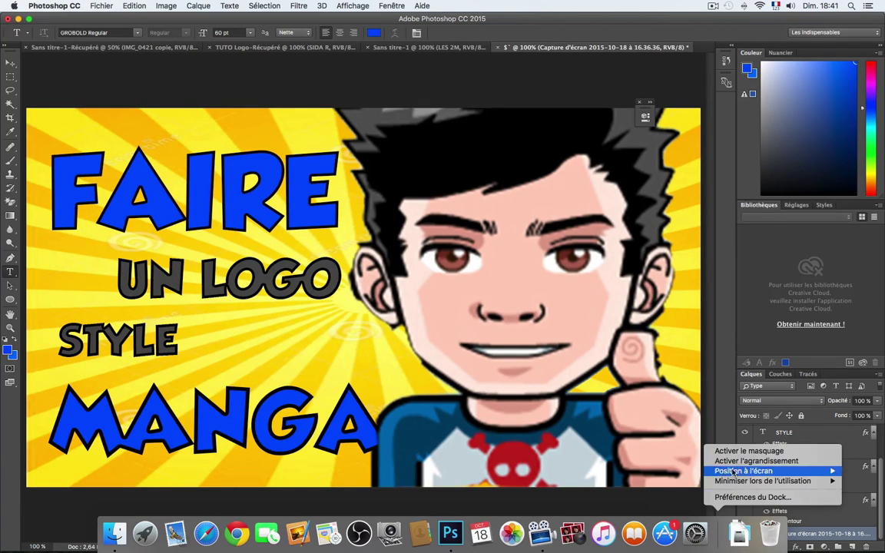
pyautogui.click(528, 544)
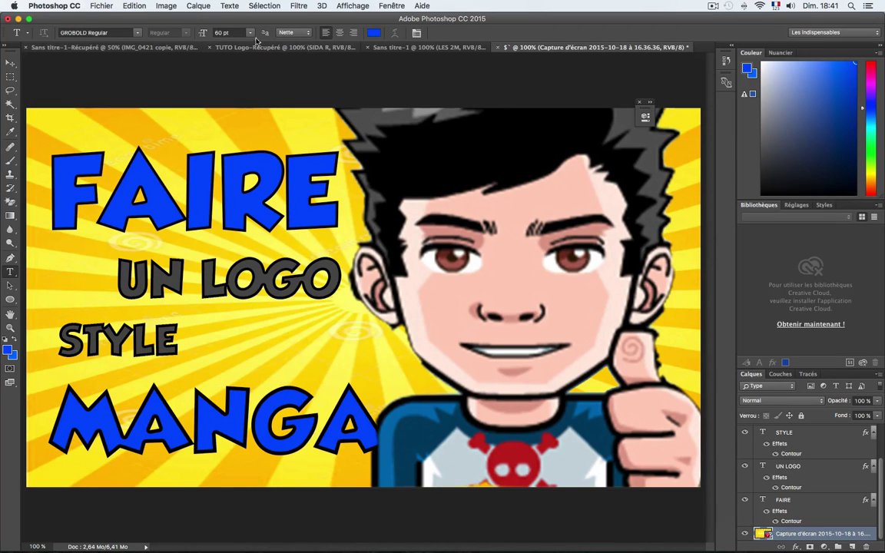
# Step: Create a new 1280 × 720 px document at 72 pixels/cm in 8-bit RGB with a transparent background
pyautogui.click(101, 6)
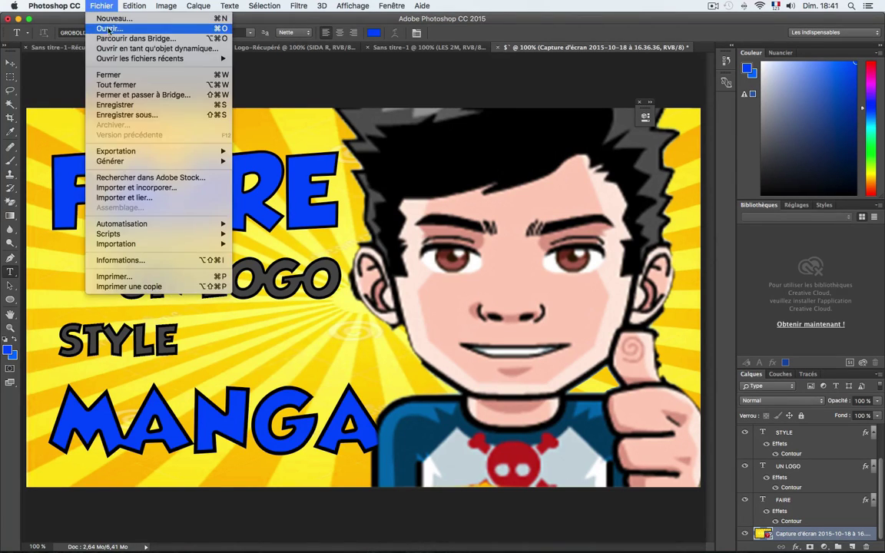
pyautogui.click(108, 17)
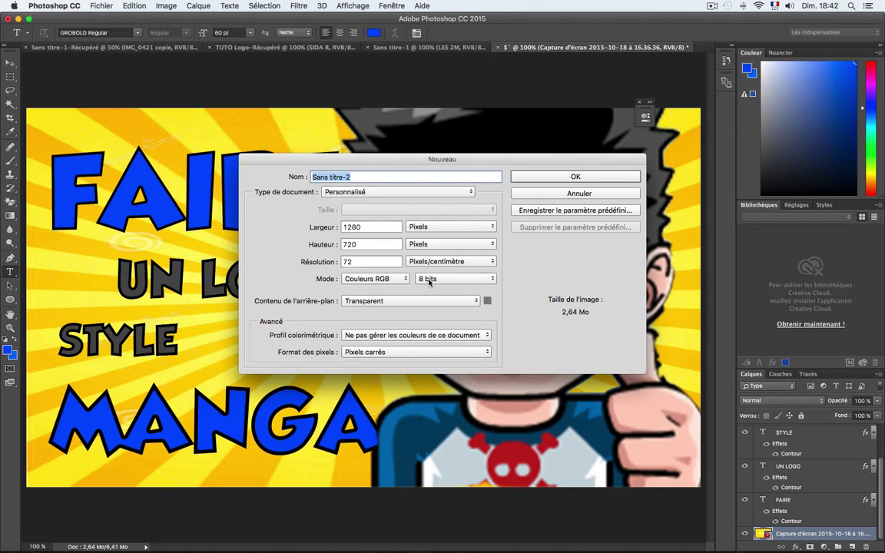
pyautogui.click(380, 303)
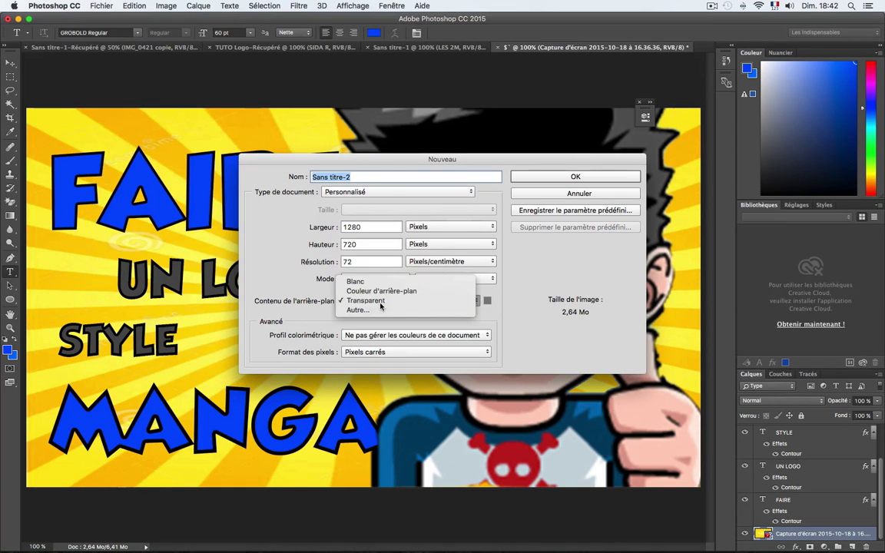
pyautogui.click(380, 303)
pyautogui.click(600, 179)
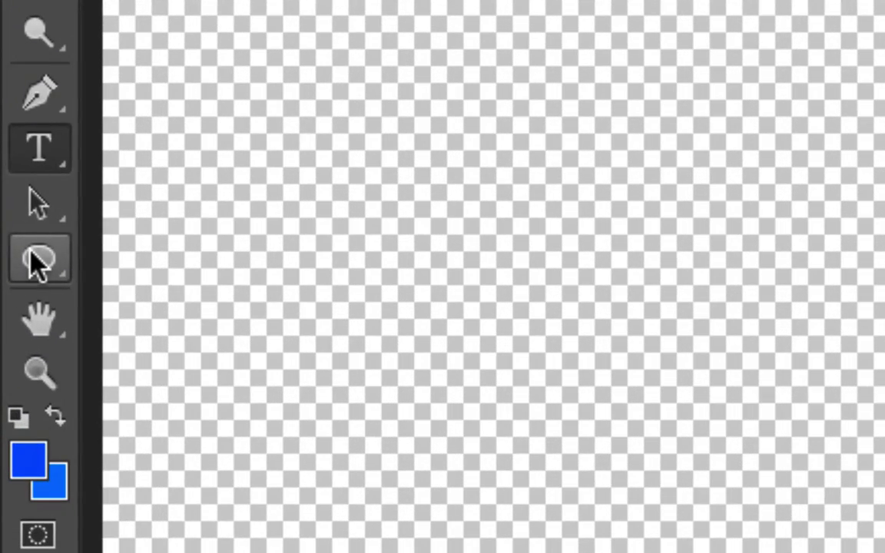
# Step: Draw a blue circle about 721 × 706 px with the Ellipse tool, filling nearly the full canvas height
pyautogui.click(36, 261)
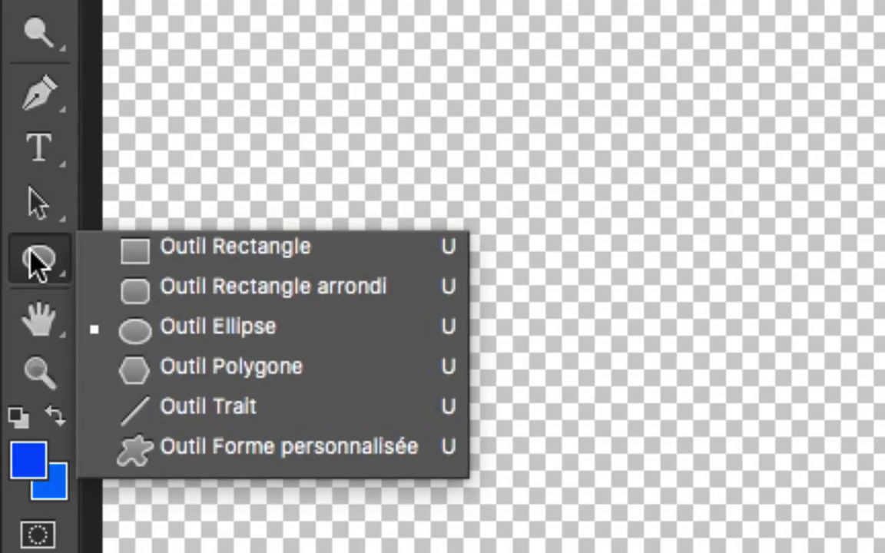
pyautogui.click(199, 332)
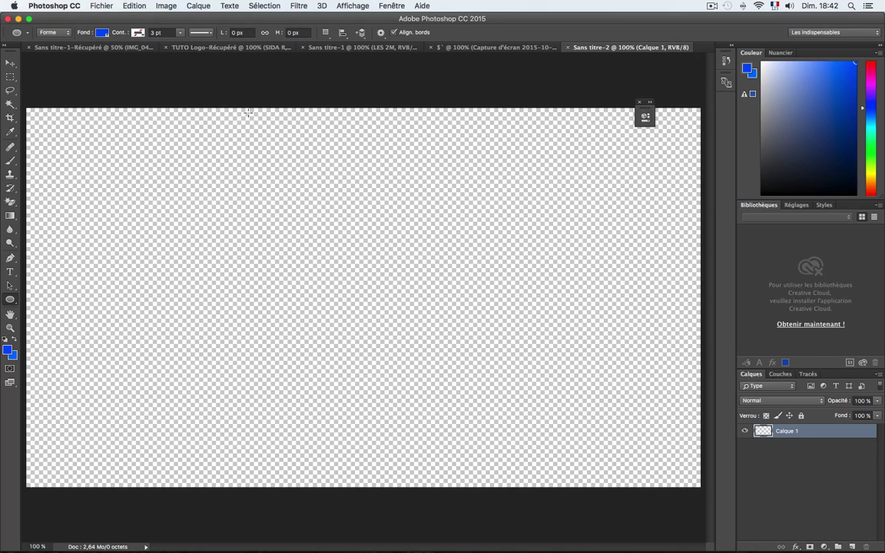
pyautogui.moveTo(246, 110); pyautogui.dragTo(626, 481)
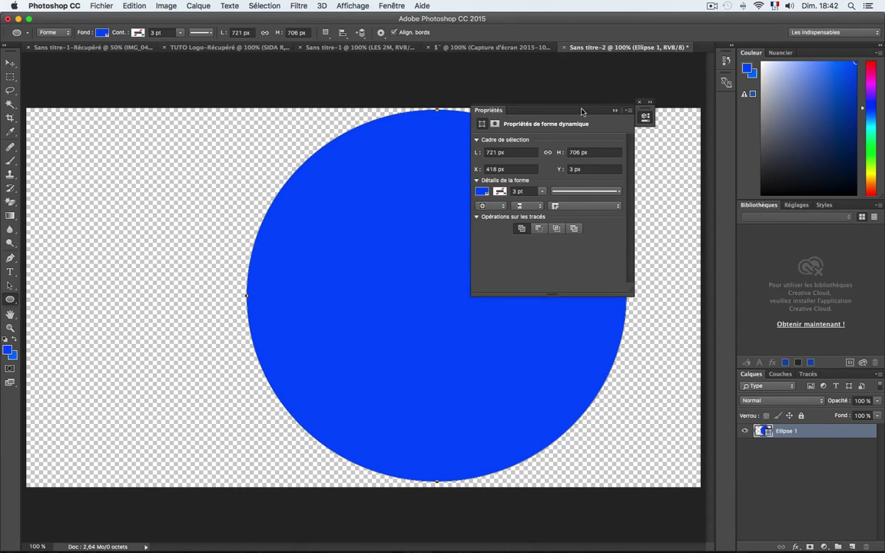
pyautogui.click(615, 111)
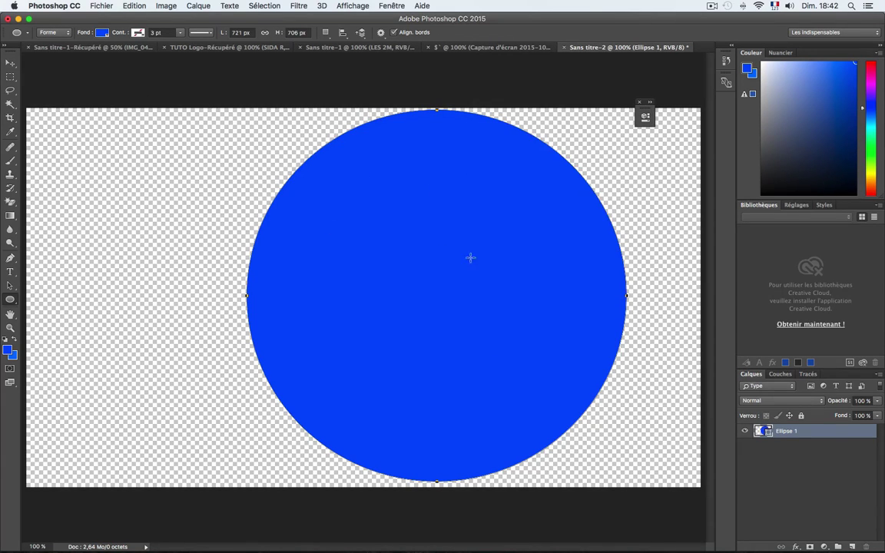
# Step: Draw a second circle about 641 × 635 px, fill it with white and centre it on the blue circle
pyautogui.moveTo(347, 136); pyautogui.dragTo(684, 470)
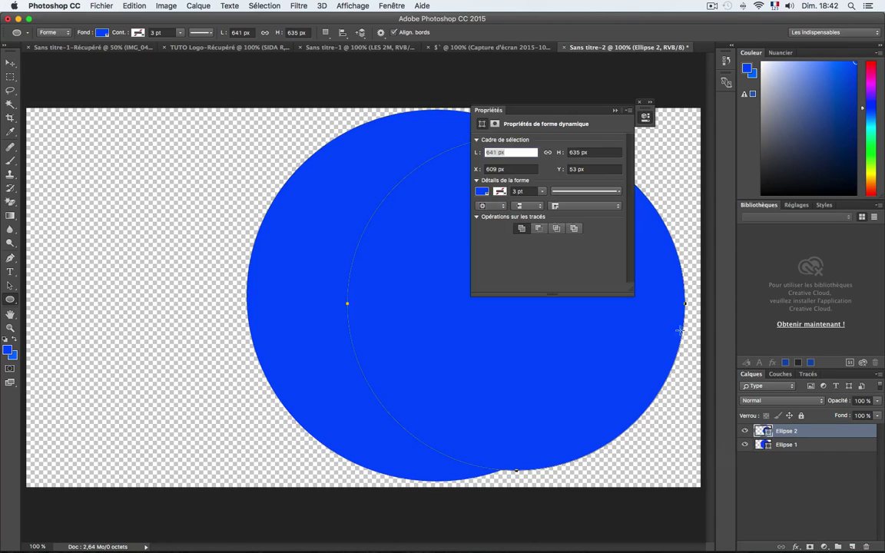
pyautogui.click(481, 191)
pyautogui.click(495, 248)
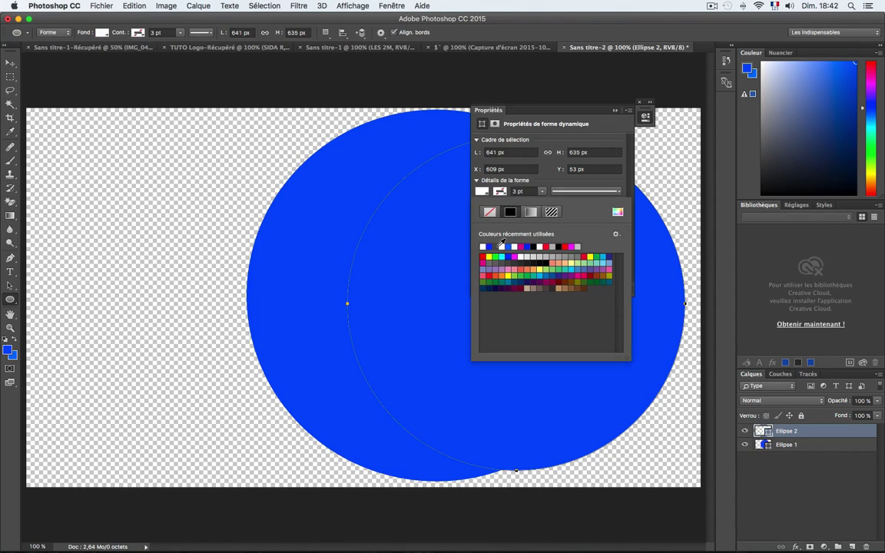
pyautogui.click(476, 140)
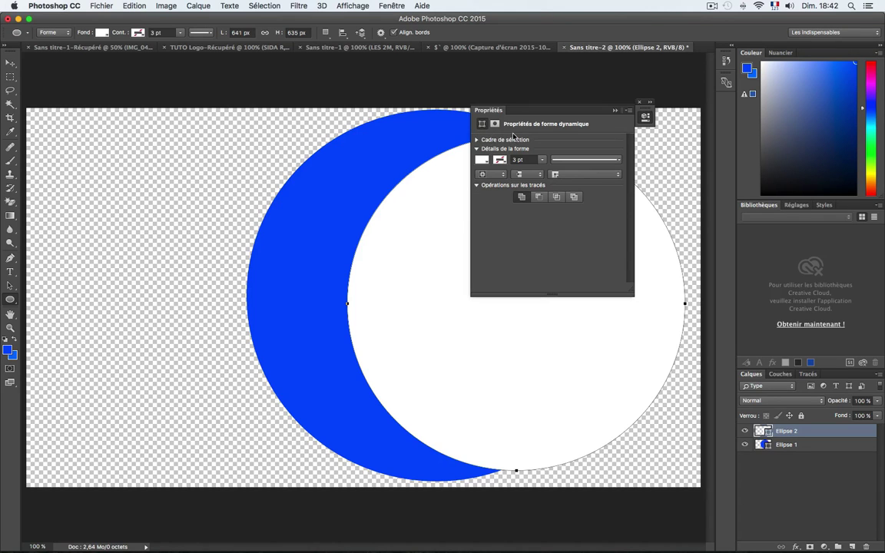
pyautogui.click(612, 112)
pyautogui.click(10, 61)
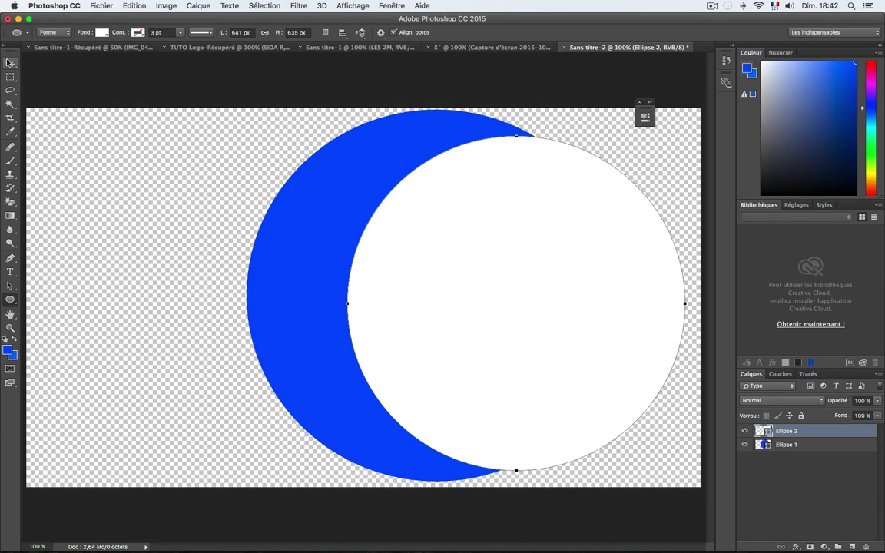
pyautogui.moveTo(544, 296); pyautogui.dragTo(466, 288)
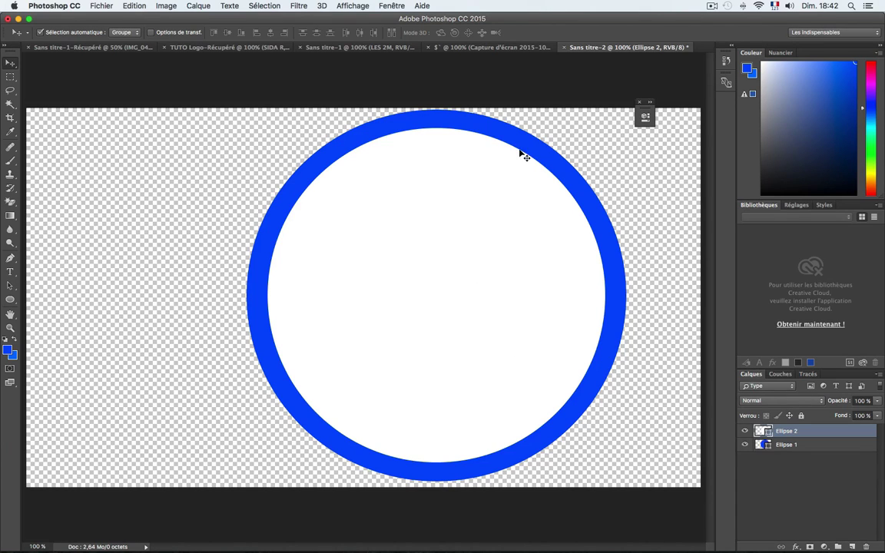
# Step: Rasterize the Ellipse 1 and Ellipse 2 layers
pyautogui.rightClick(788, 447)
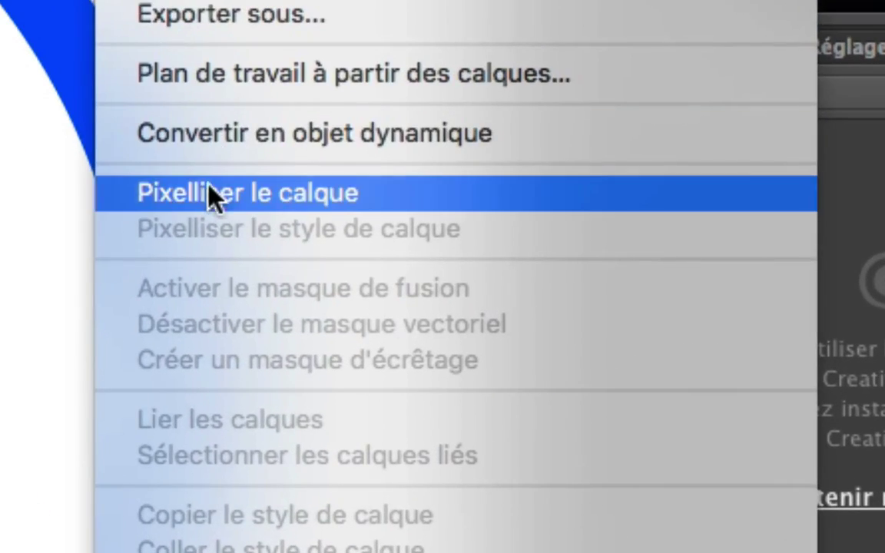
pyautogui.click(626, 245)
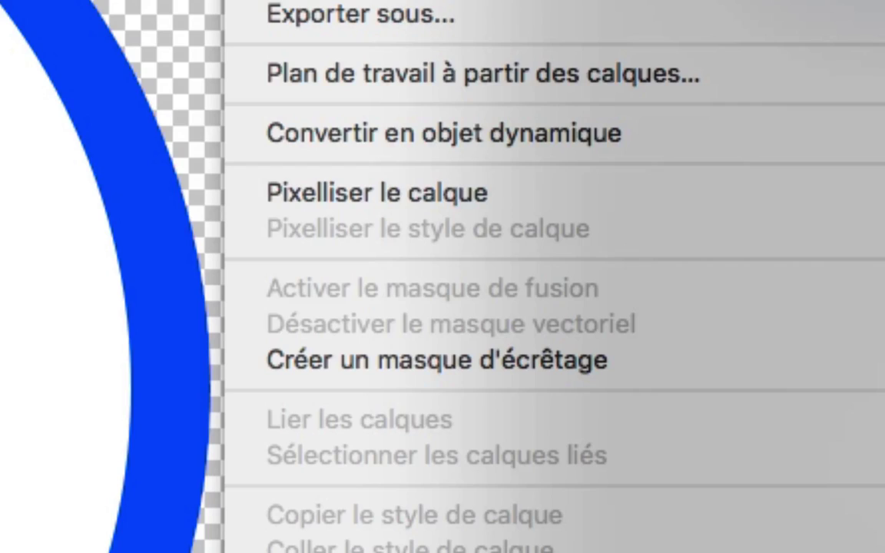
pyautogui.click(359, 194)
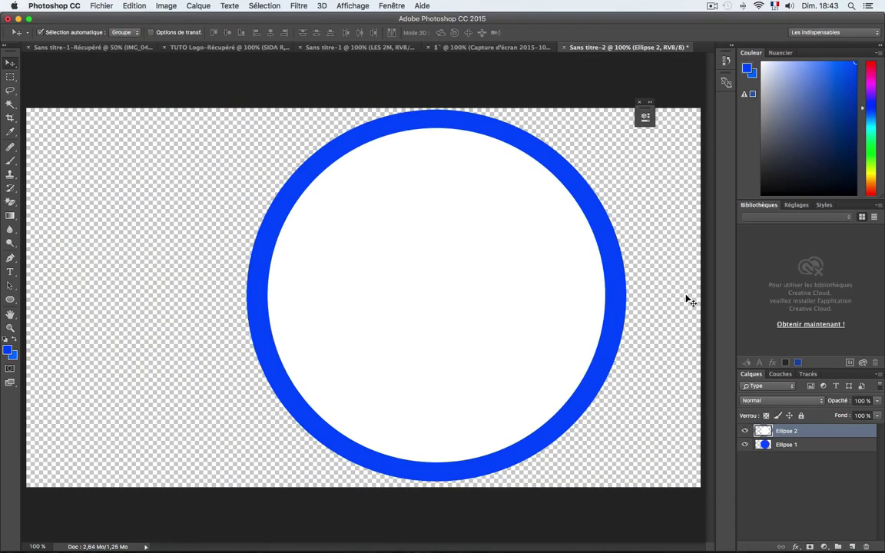
# Step: Select the white circle on the Ellipse 2 layer with the Magic Wand and delete its pixels
pyautogui.press('alt+super+a')
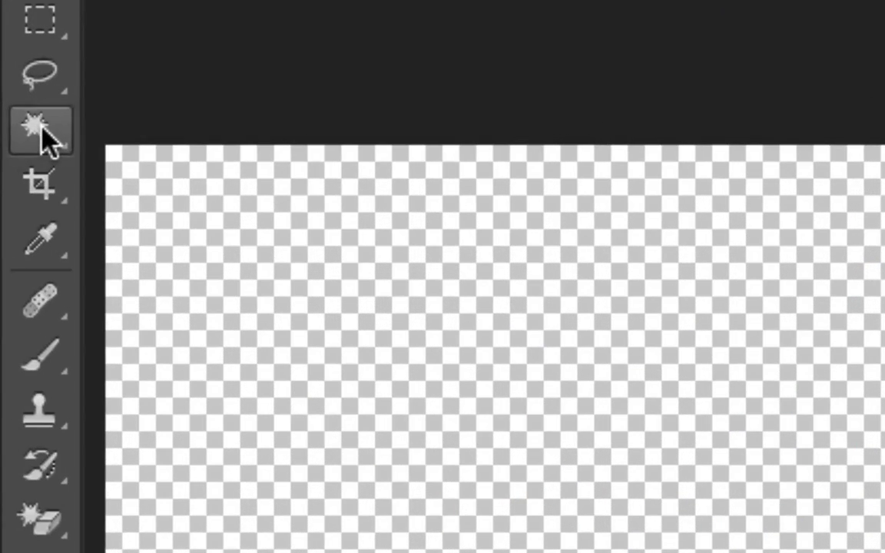
pyautogui.click(13, 108)
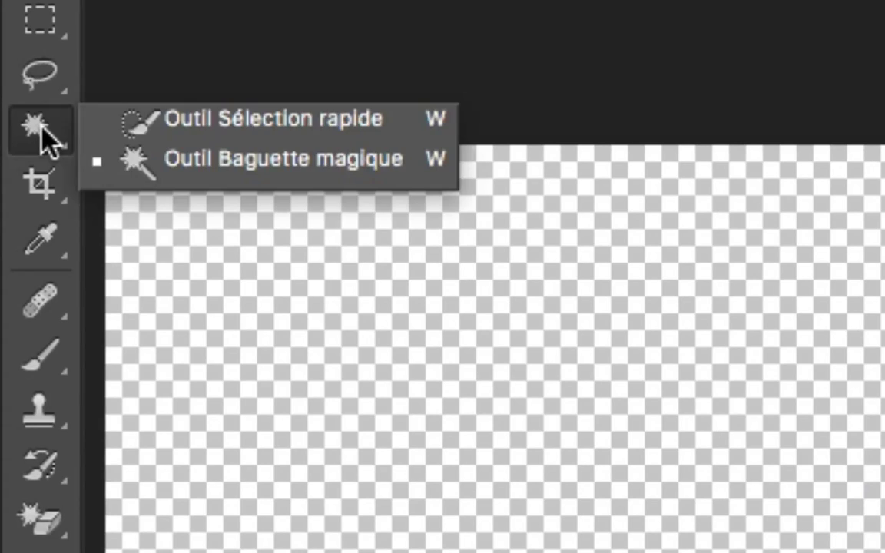
pyautogui.click(137, 163)
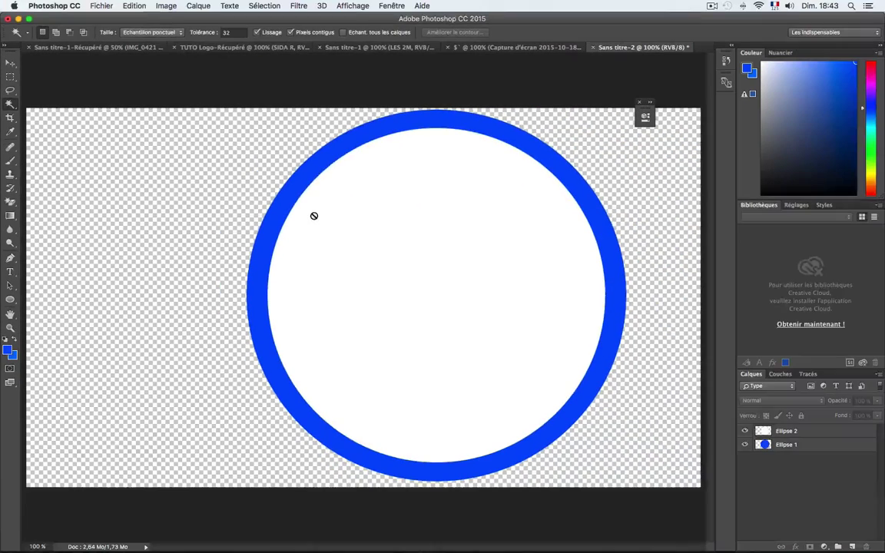
pyautogui.click(317, 223)
pyautogui.click(540, 192)
pyautogui.click(796, 432)
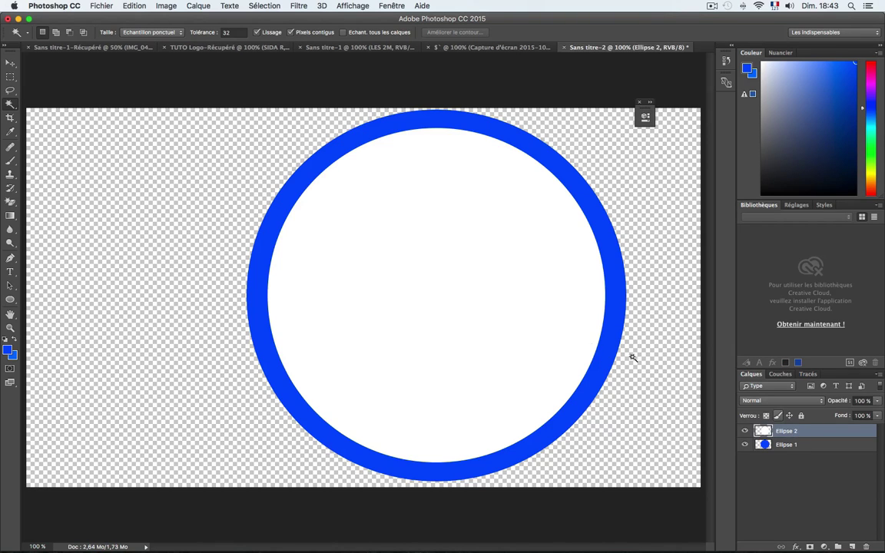
pyautogui.click(483, 315)
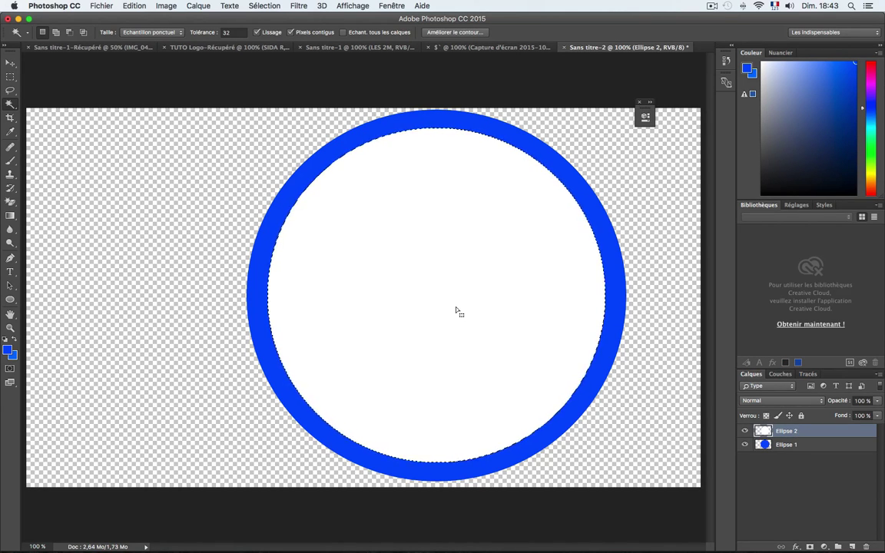
pyautogui.press('Delete')
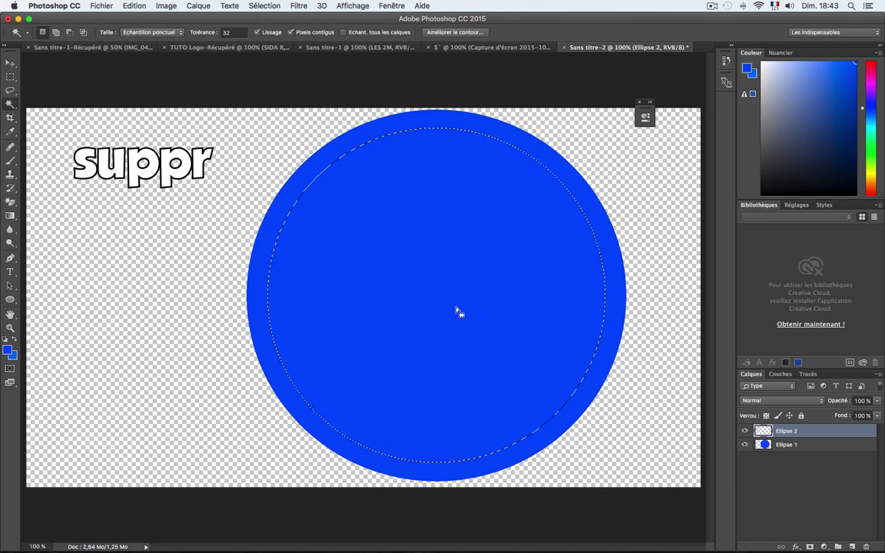
# Step: Delete the selected inner area from the Ellipse 1 layer and move the blue ring towards the canvas centre
pyautogui.click(831, 450)
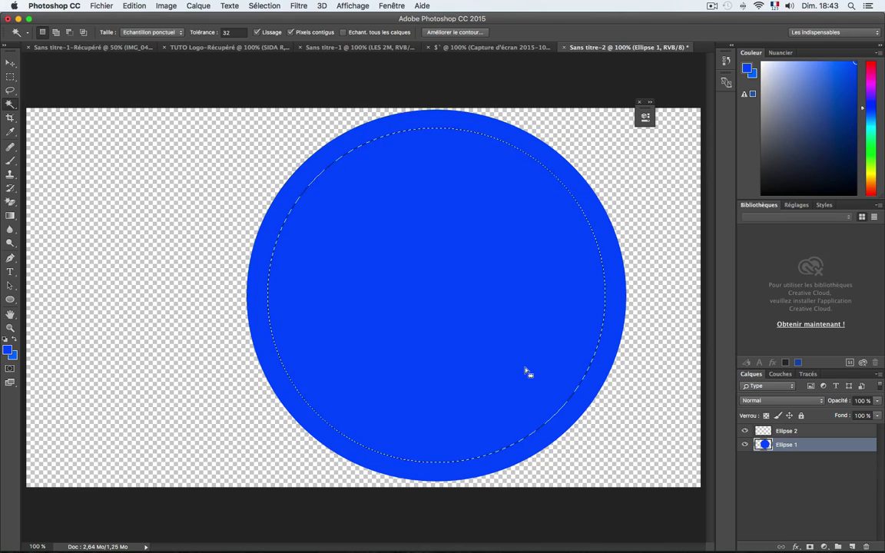
pyautogui.press('Delete')
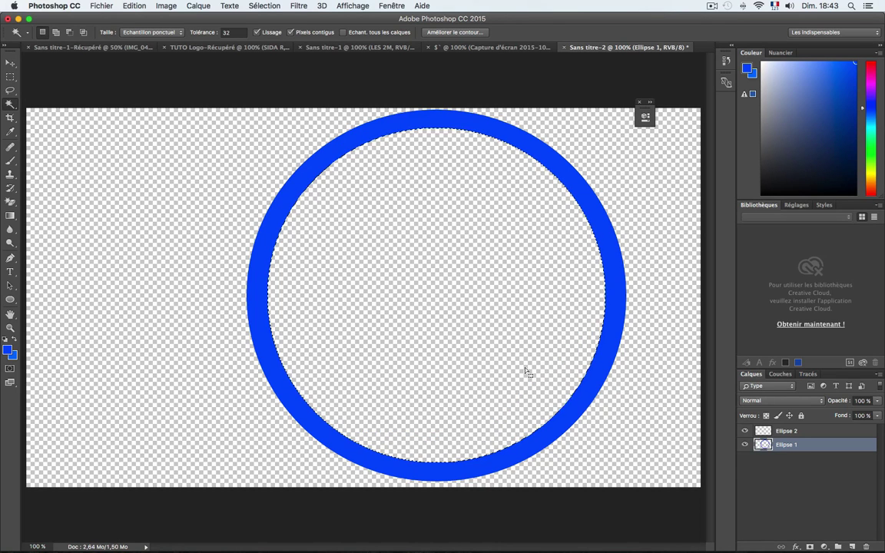
pyautogui.click(9, 66)
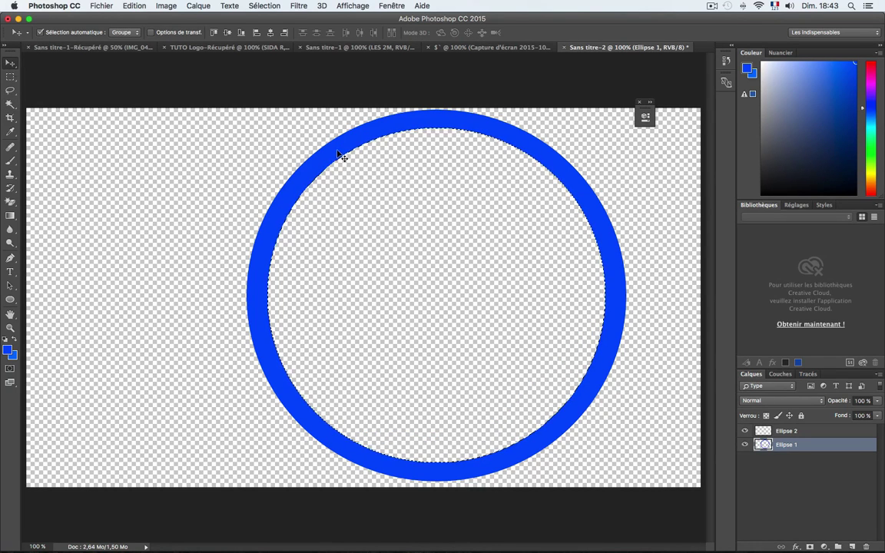
pyautogui.moveTo(339, 152); pyautogui.dragTo(286, 159)
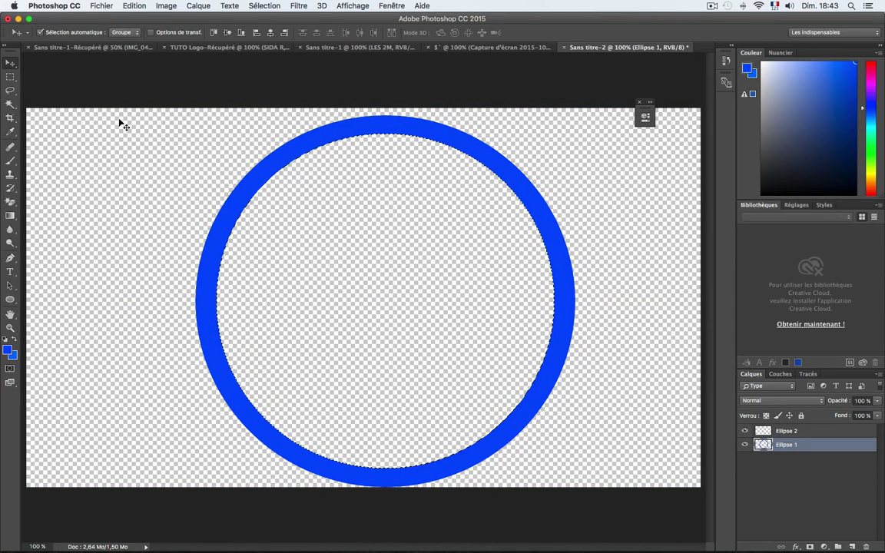
pyautogui.rightClick(771, 474)
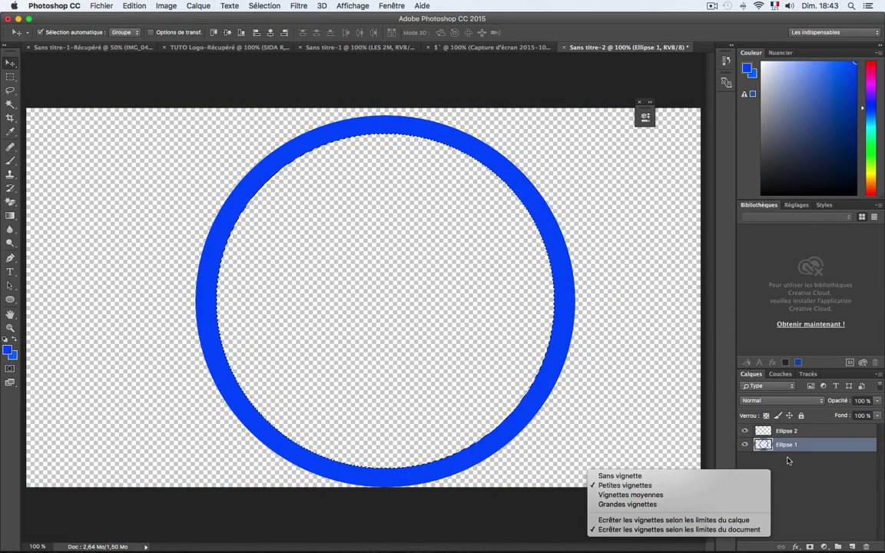
pyautogui.click(785, 458)
pyautogui.click(786, 459)
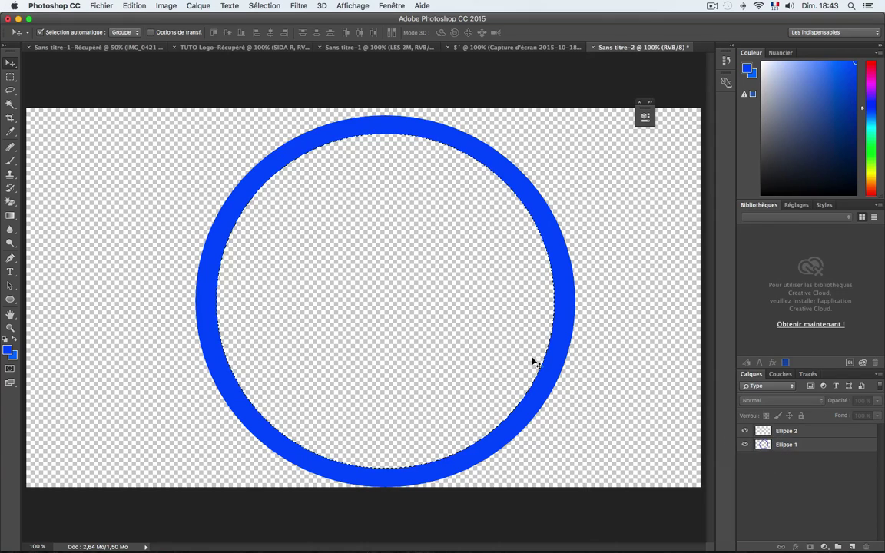
pyautogui.click(10, 103)
pyautogui.click(52, 119)
pyautogui.click(500, 192)
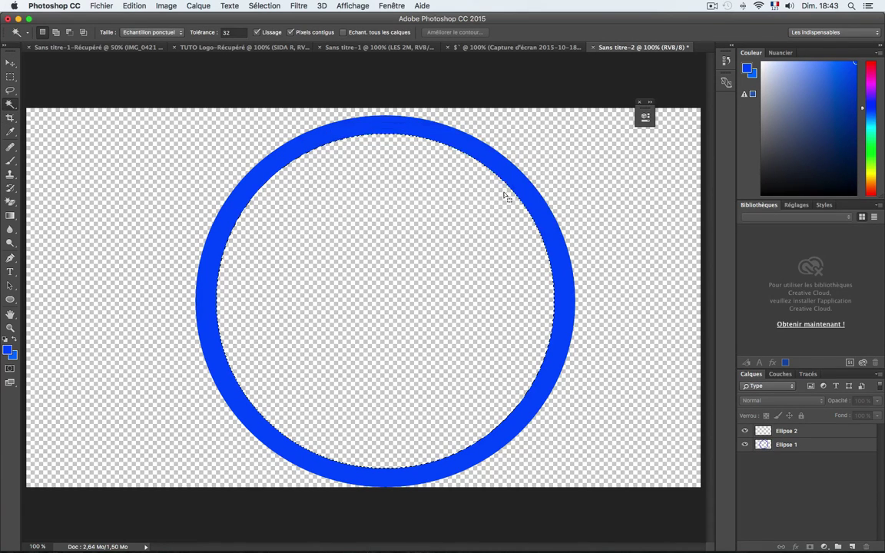
pyautogui.press('v')
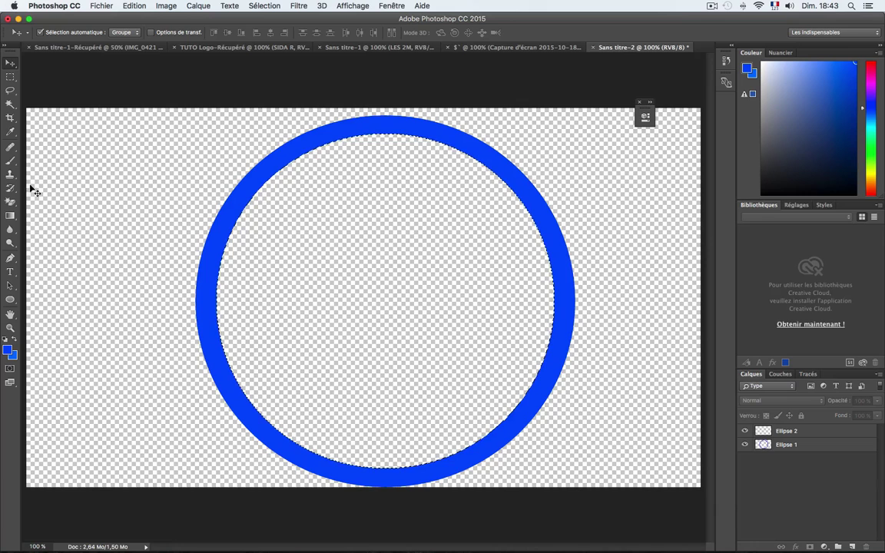
# Step: Add the text "PG" in GROBOLD Regular at 60 pt and move it to the centre of the blue ring
pyautogui.click(10, 271)
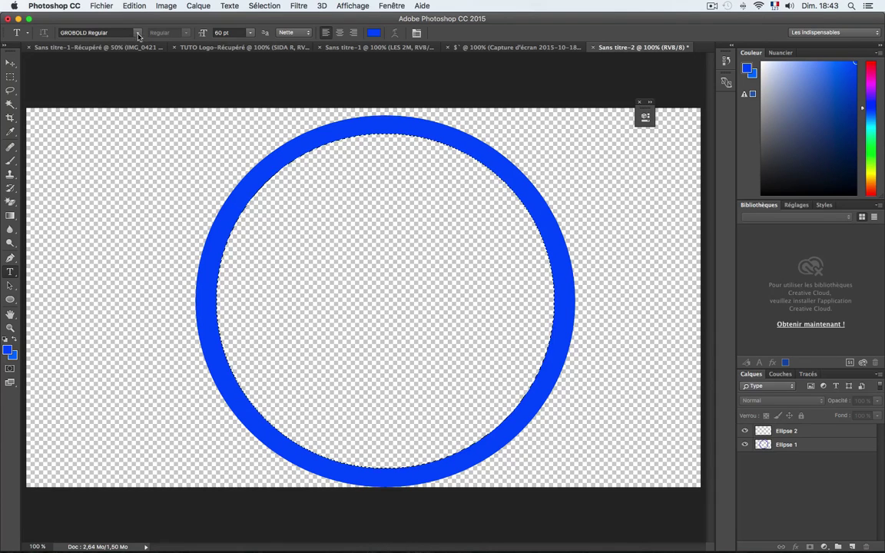
pyautogui.click(223, 277)
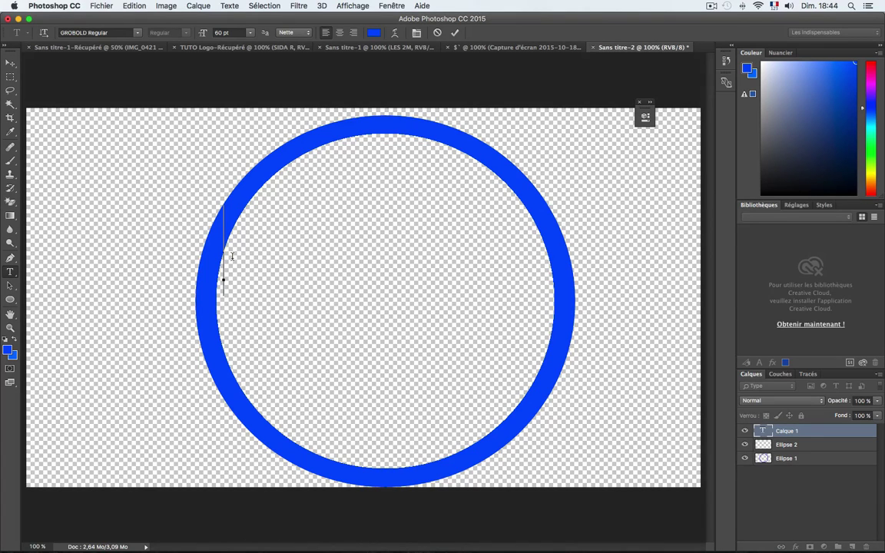
pyautogui.write('PG')
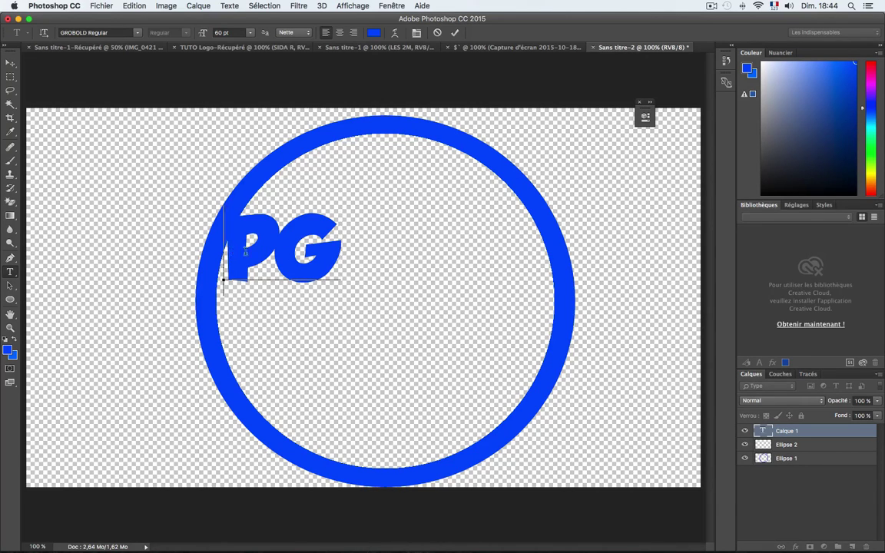
pyautogui.moveTo(223, 246); pyautogui.dragTo(330, 258)
pyautogui.click(10, 62)
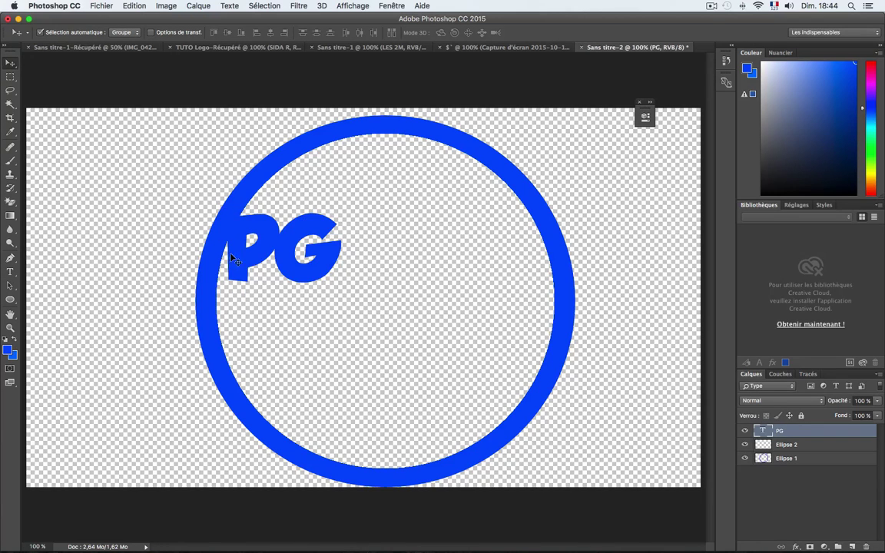
pyautogui.moveTo(230, 240); pyautogui.dragTo(351, 315)
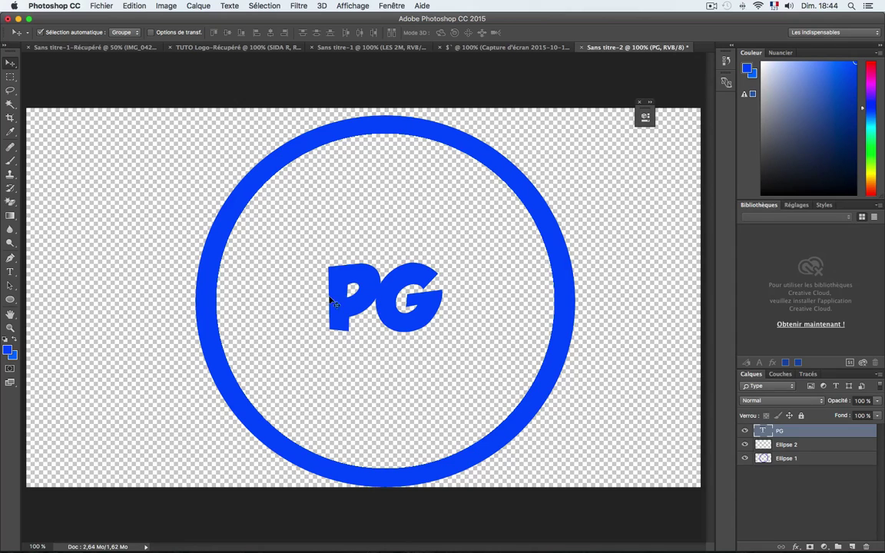
# Step: Enlarge the PG text to 180 pt and reposition it centrally over the ring
pyautogui.click(10, 271)
pyautogui.doubleClick(346, 288)
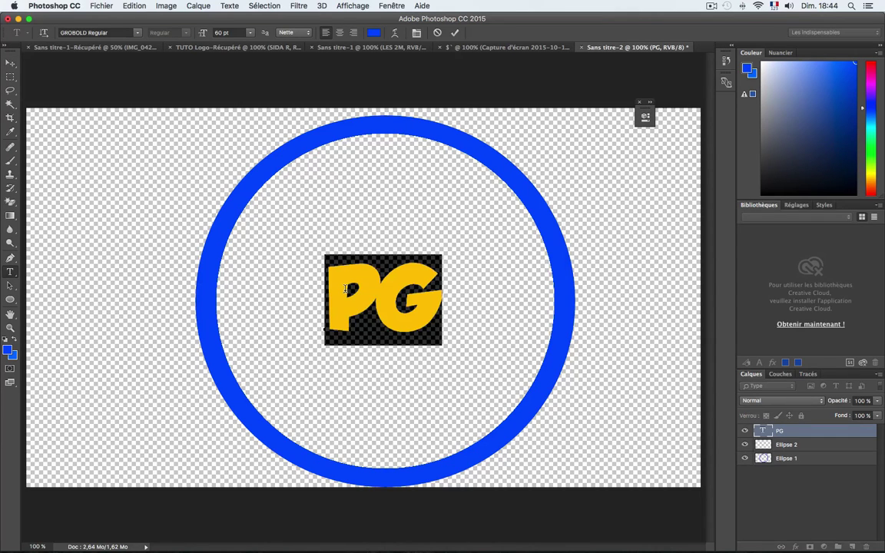
pyautogui.click(250, 32)
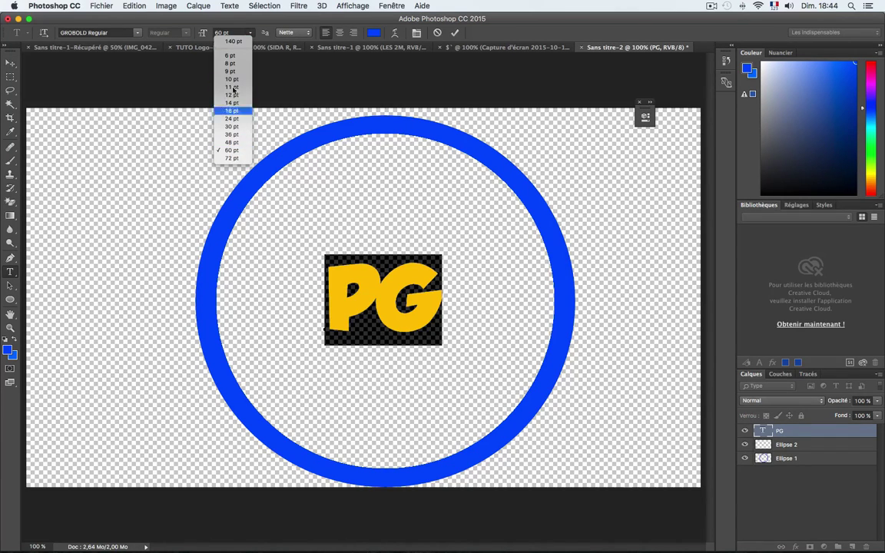
pyautogui.click(218, 32)
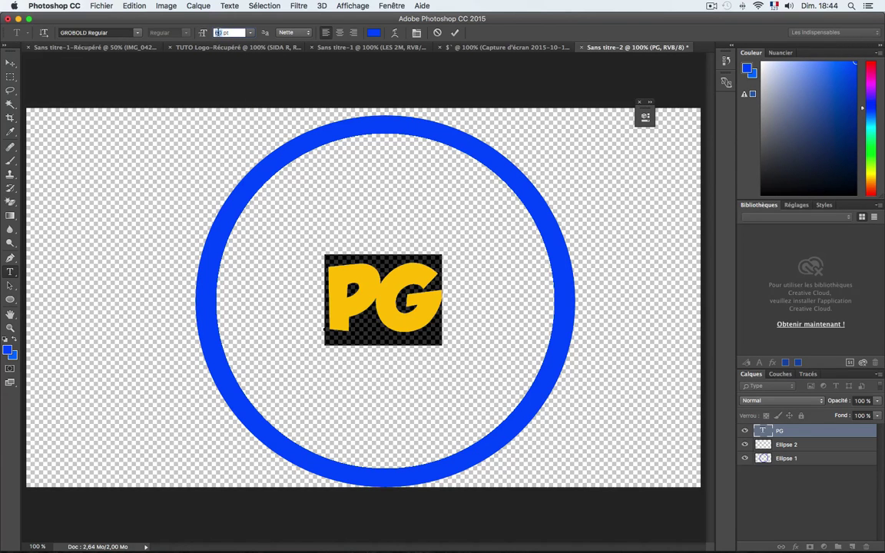
pyautogui.write('190')
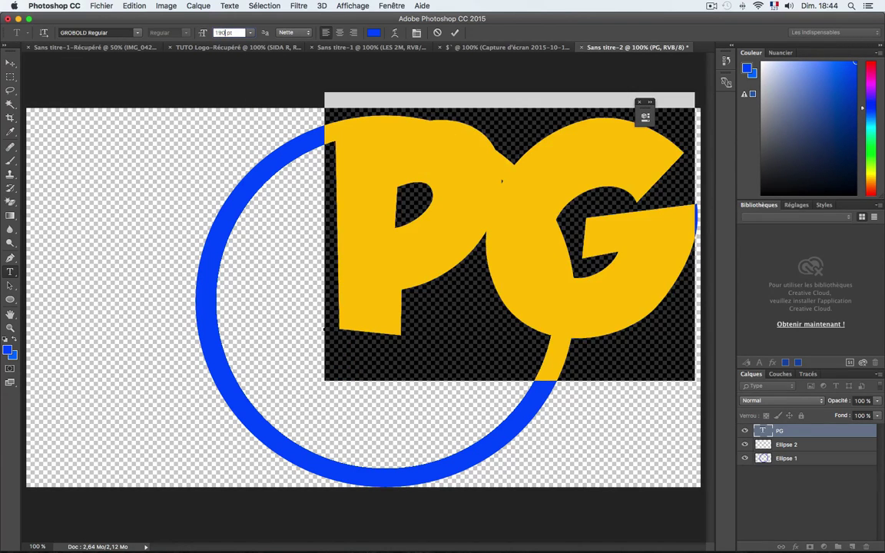
pyautogui.write('180')
pyautogui.press('Return')
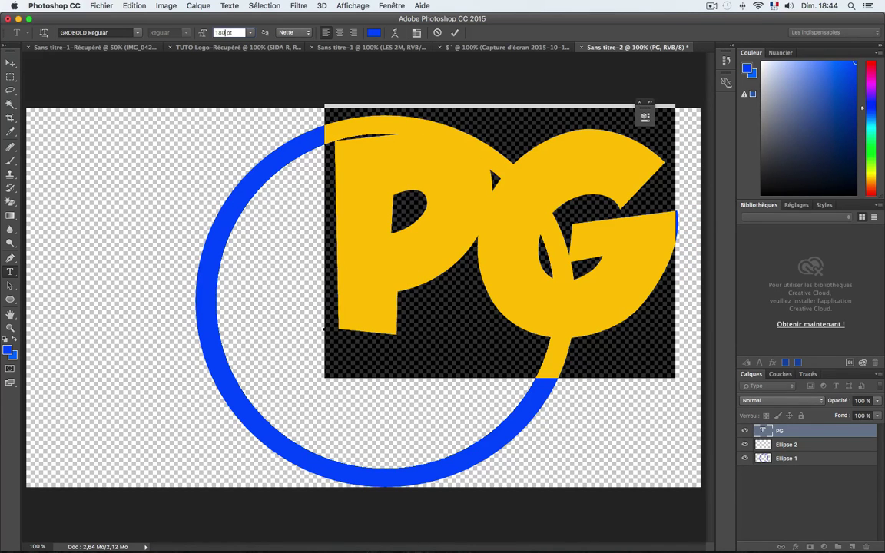
pyautogui.click(10, 62)
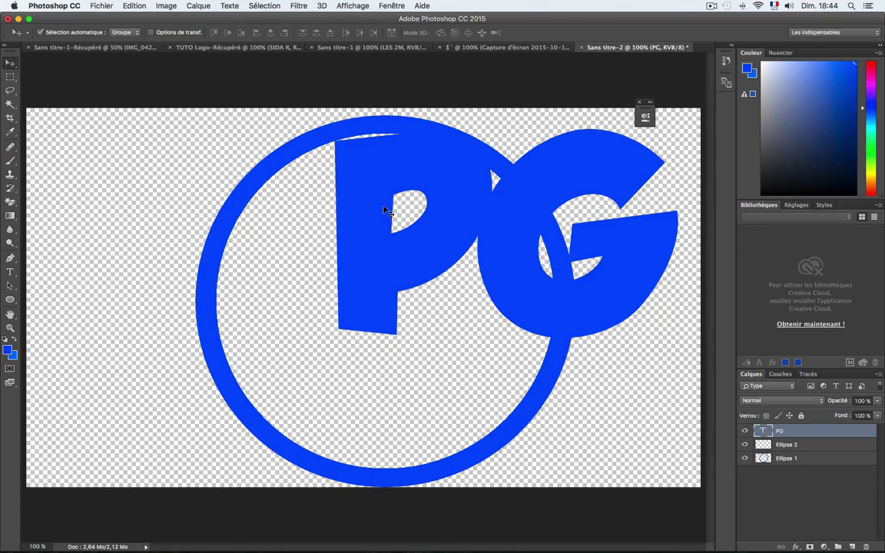
pyautogui.moveTo(295, 248); pyautogui.dragTo(261, 266)
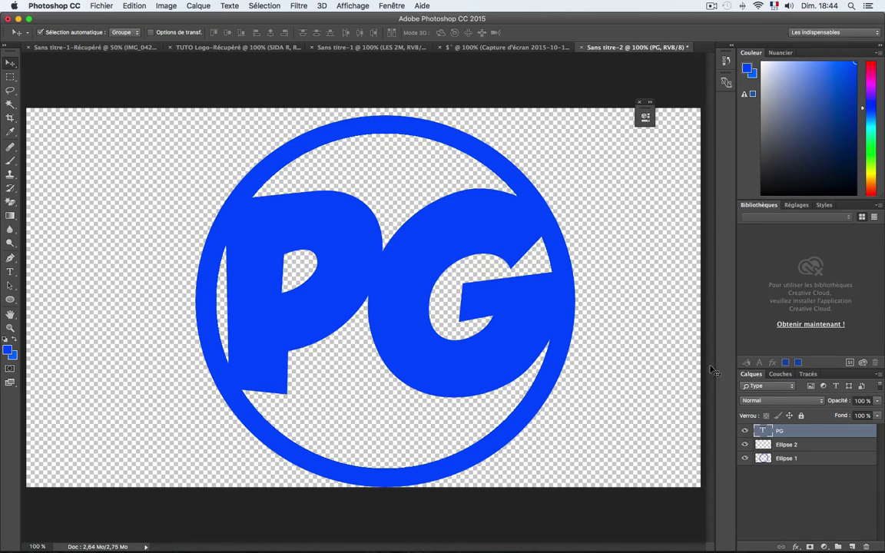
# Step: Add a 10 px black inside stroke to the PG text layer
pyautogui.doubleClick(793, 434)
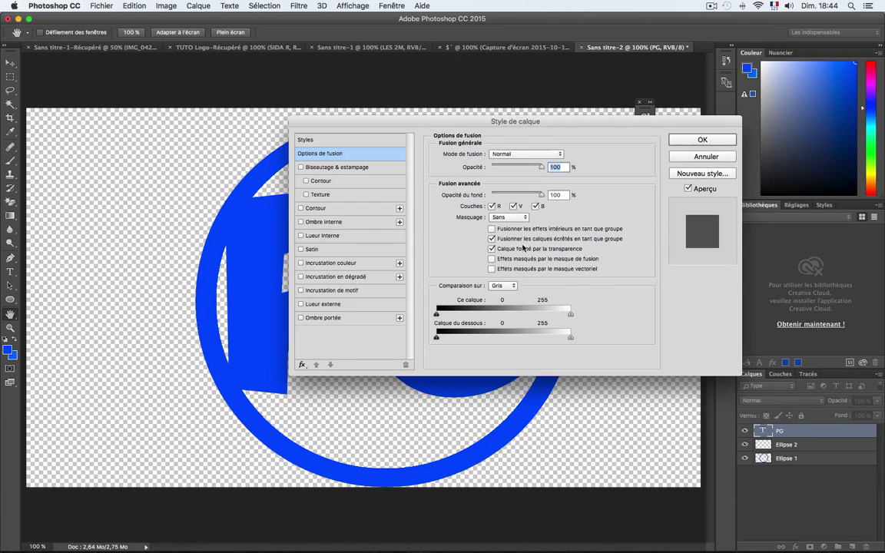
pyautogui.click(301, 208)
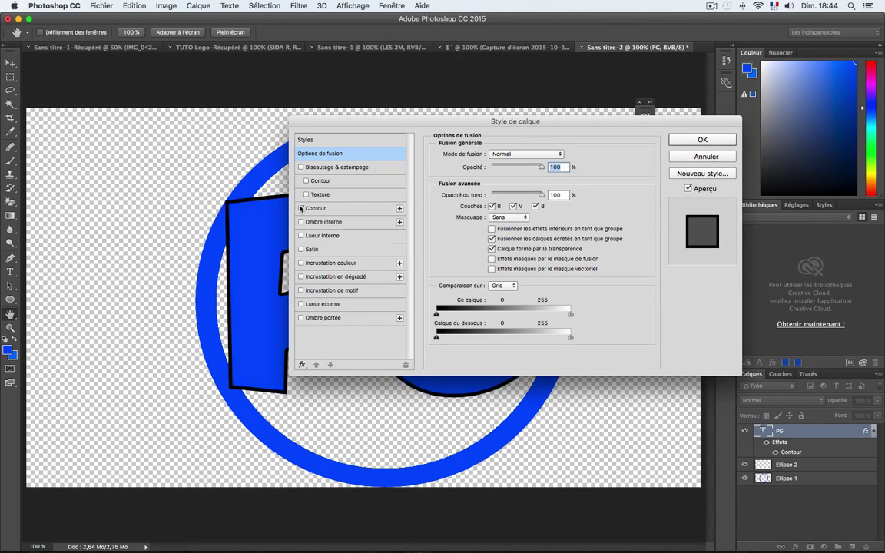
pyautogui.click(323, 209)
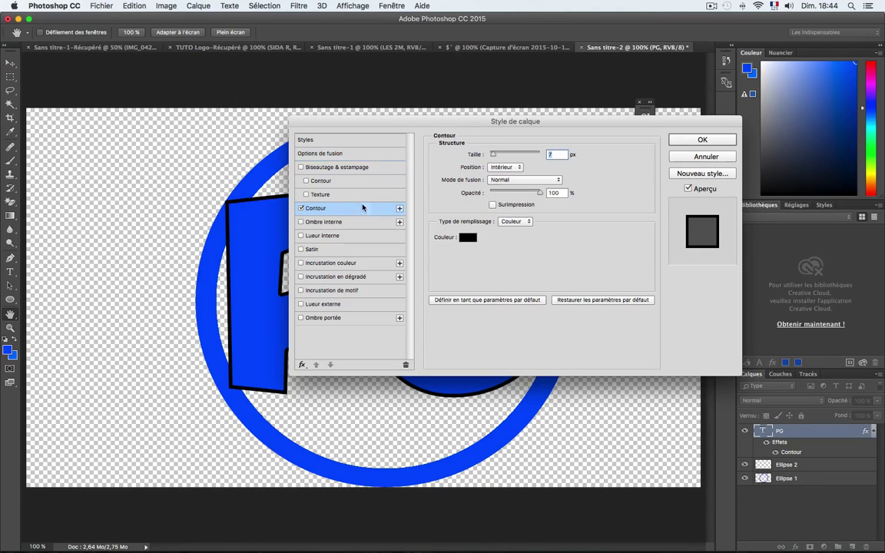
pyautogui.write('10')
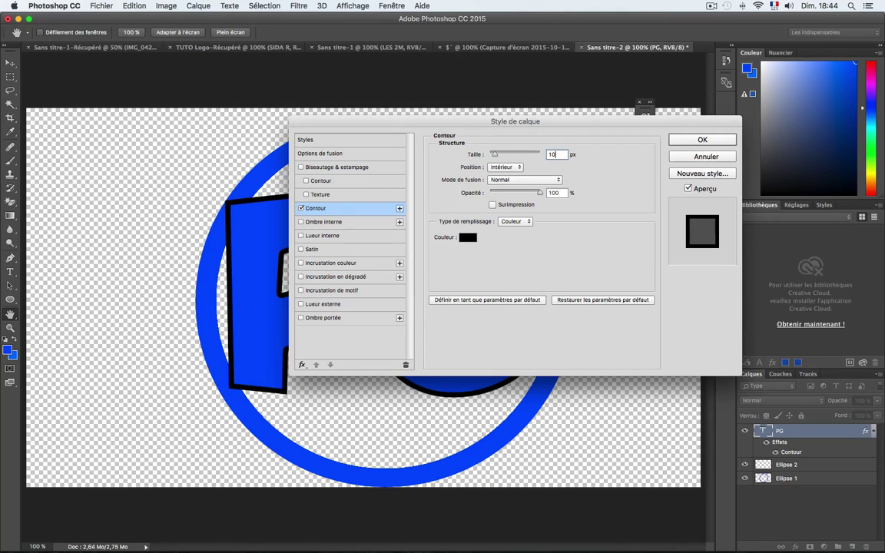
pyautogui.moveTo(512, 124); pyautogui.dragTo(479, 148)
pyautogui.click(649, 166)
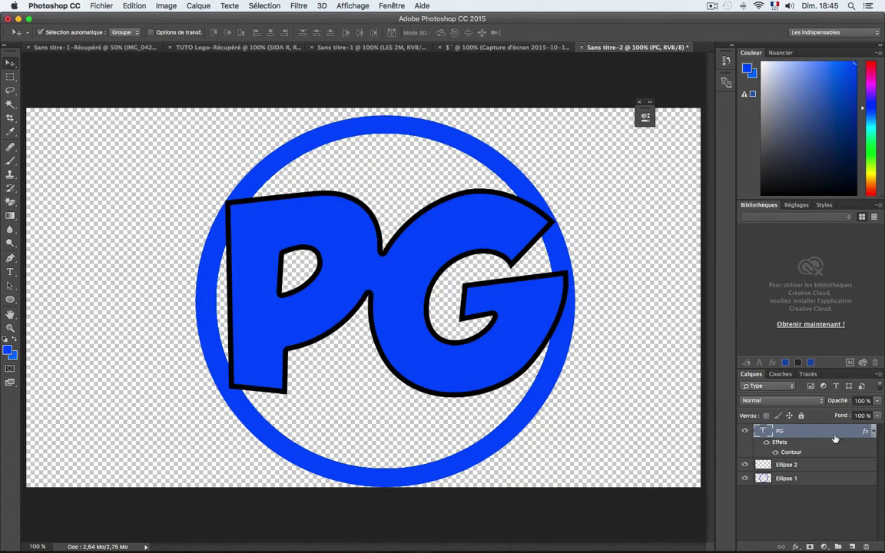
# Step: Add a 10 px black inside stroke to the ring on the Ellipse 1 layer
pyautogui.click(873, 430)
pyautogui.doubleClick(829, 457)
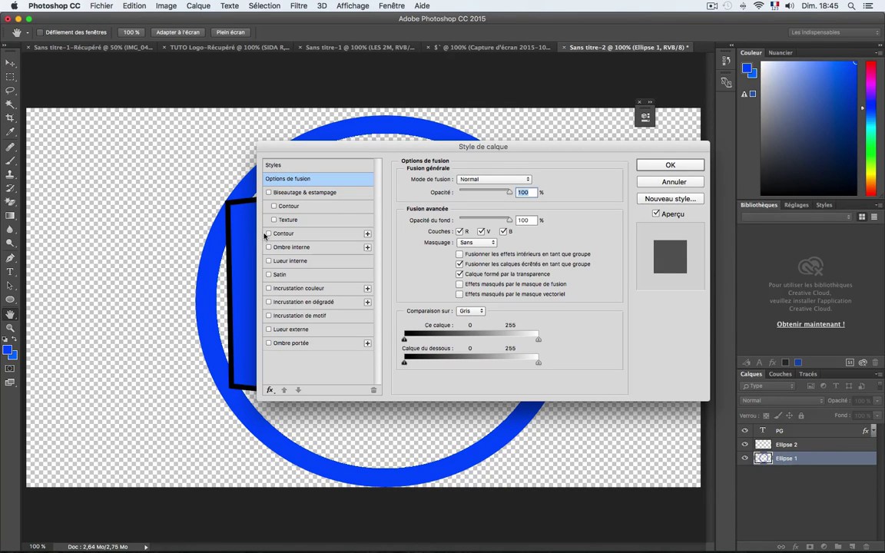
pyautogui.click(268, 233)
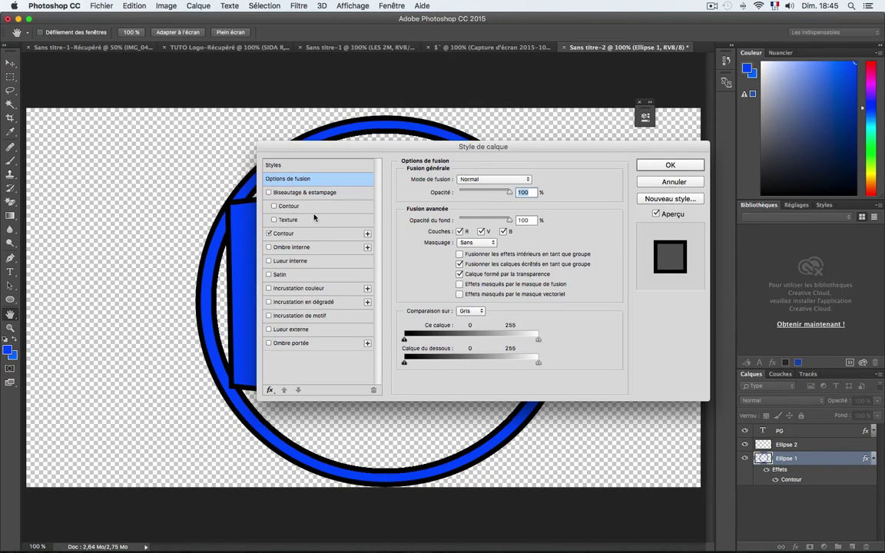
pyautogui.click(295, 232)
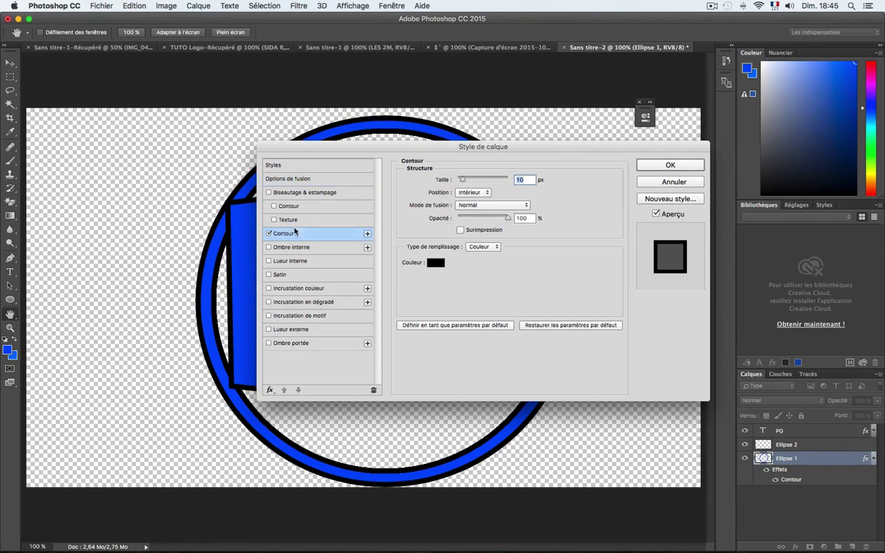
pyautogui.click(643, 168)
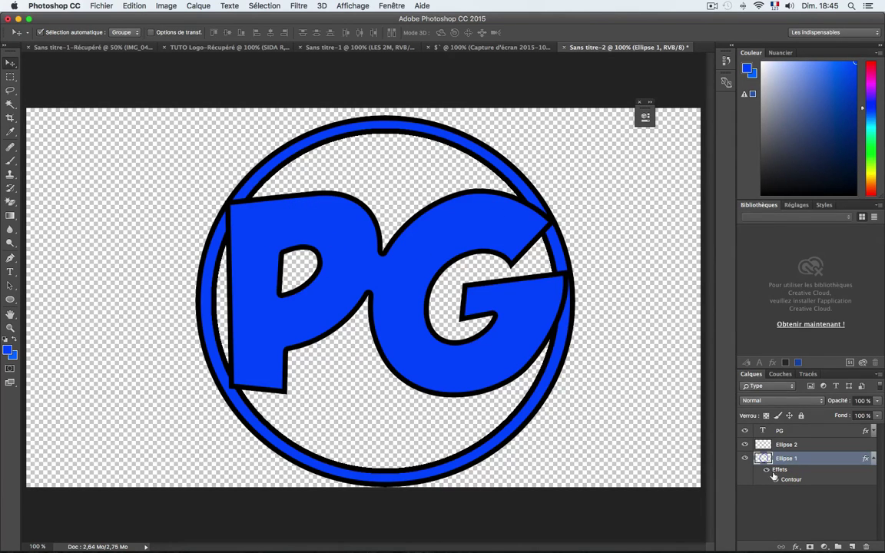
pyautogui.doubleClick(804, 460)
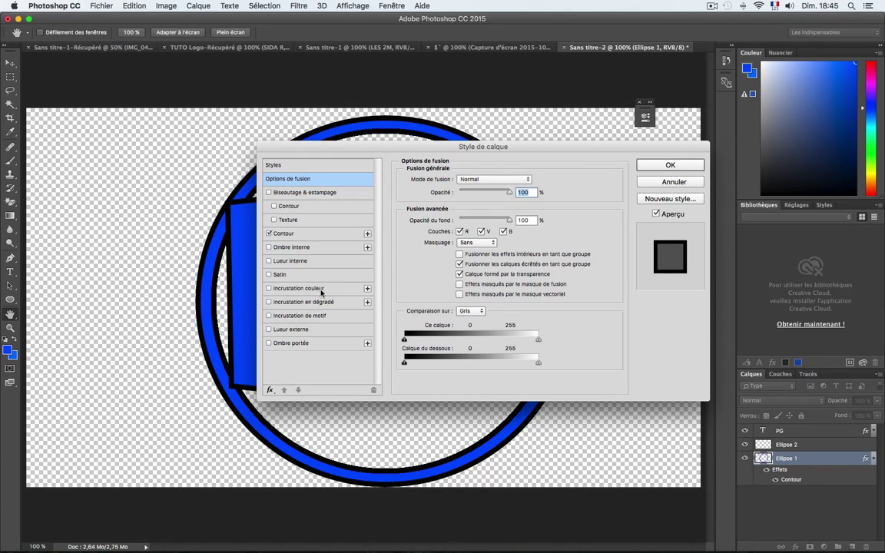
pyautogui.click(642, 165)
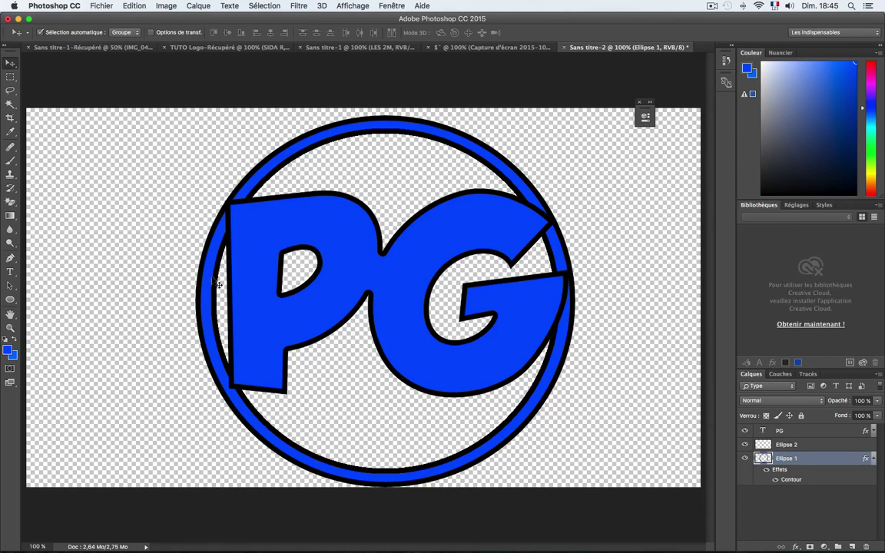
# Step: Set the text size to 100 pt and start a new text layer near the canvas's upper-left corner
pyautogui.click(12, 271)
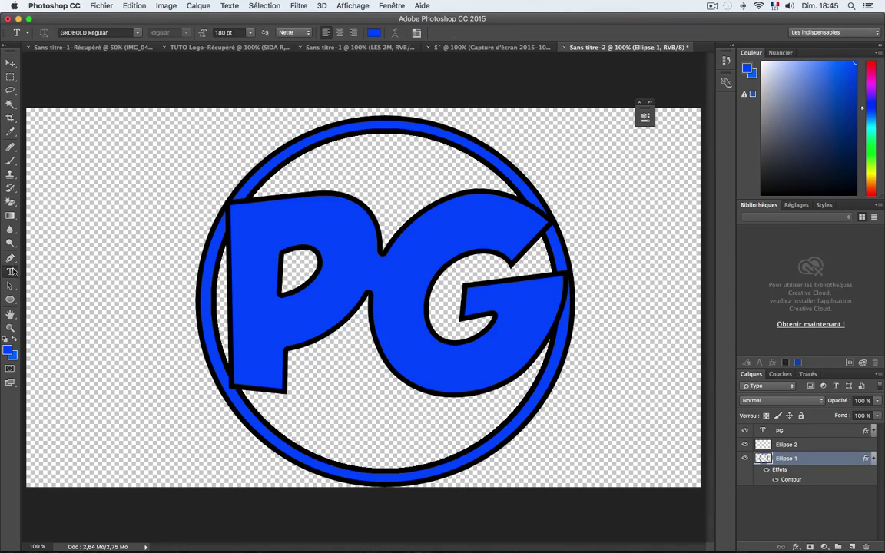
pyautogui.click(226, 32)
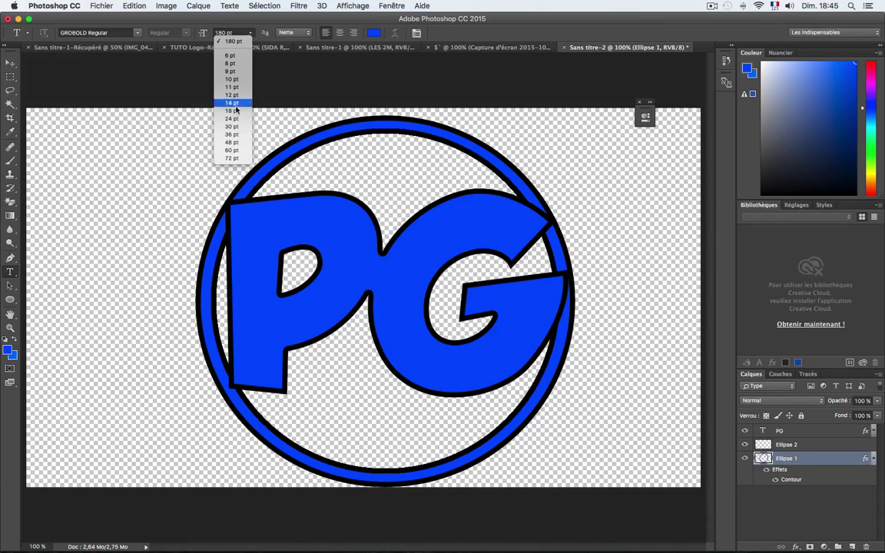
pyautogui.click(232, 158)
pyautogui.write('10')
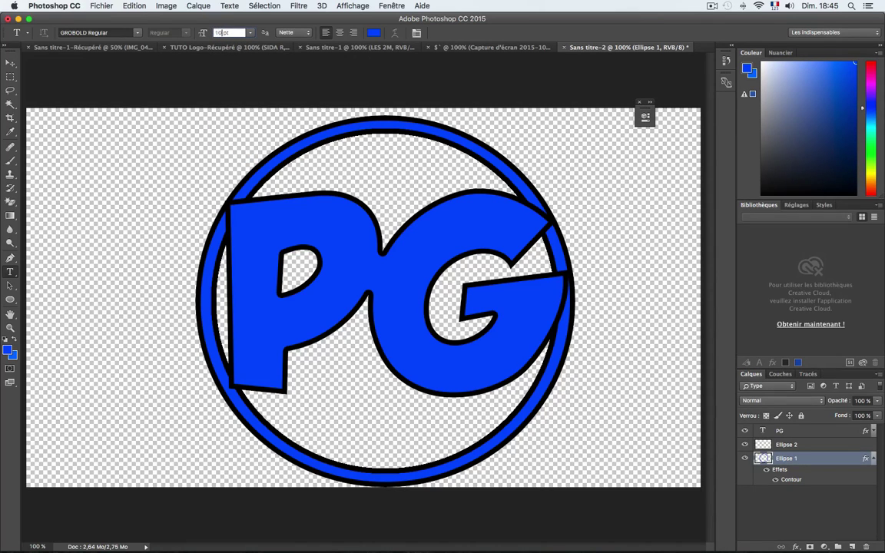
pyautogui.write('0')
pyautogui.click(63, 161)
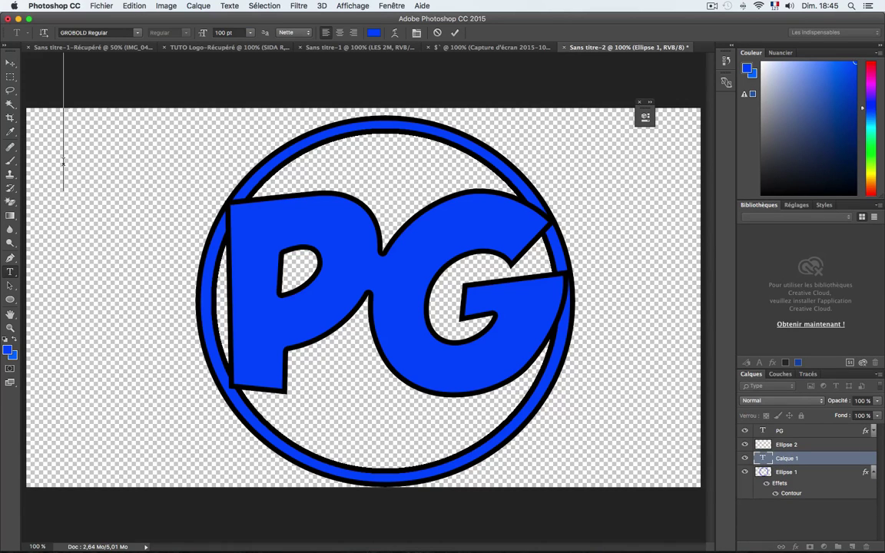
pyautogui.write('SIDAR')
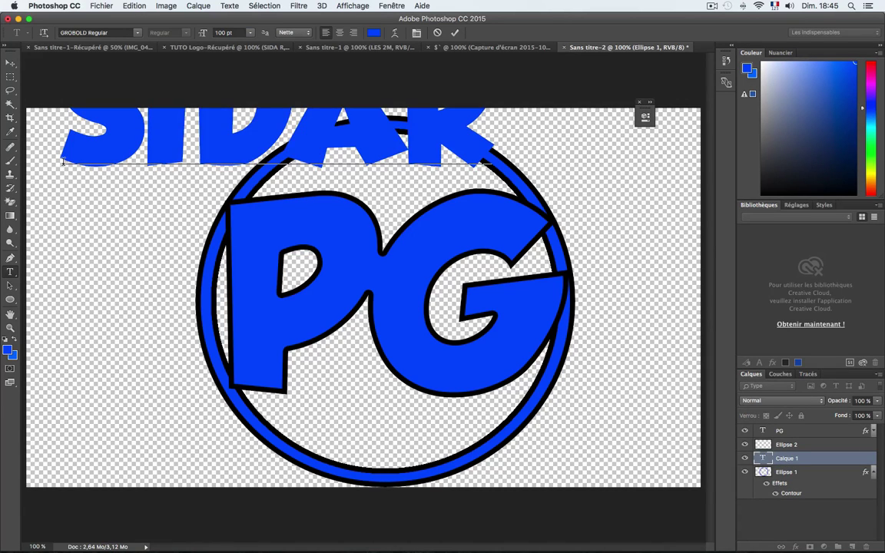
pyautogui.press('BackSpace')
pyautogui.press('BackSpace')
pyautogui.press('BackSpace')
pyautogui.press('BackSpace')
pyautogui.press('BackSpace')
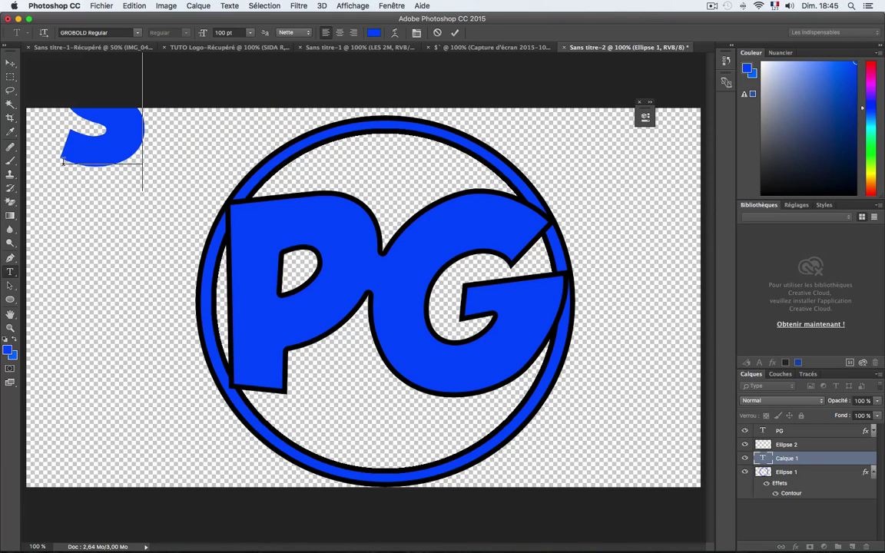
# Step: Enter the two-line text beginning with "PUSHEDTOINS" in the new text layer
pyautogui.write('PU')
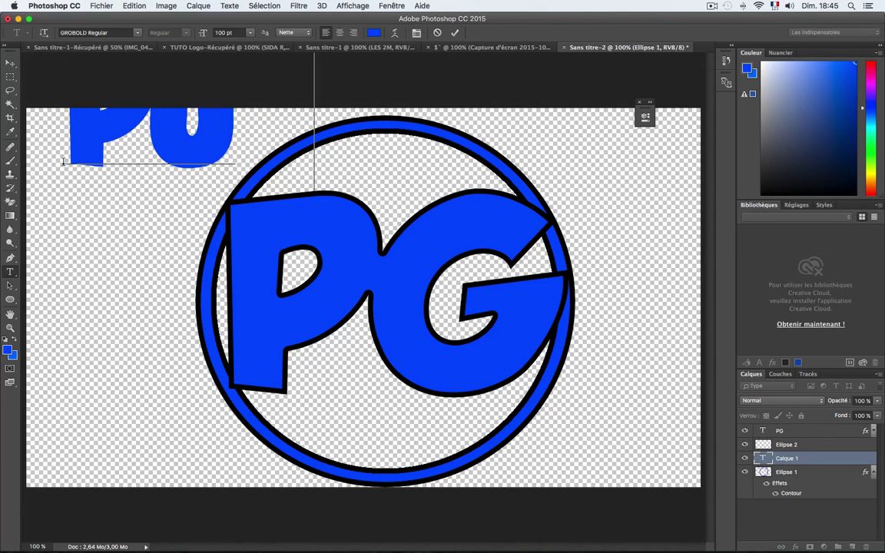
pyautogui.write('SHEDIC')
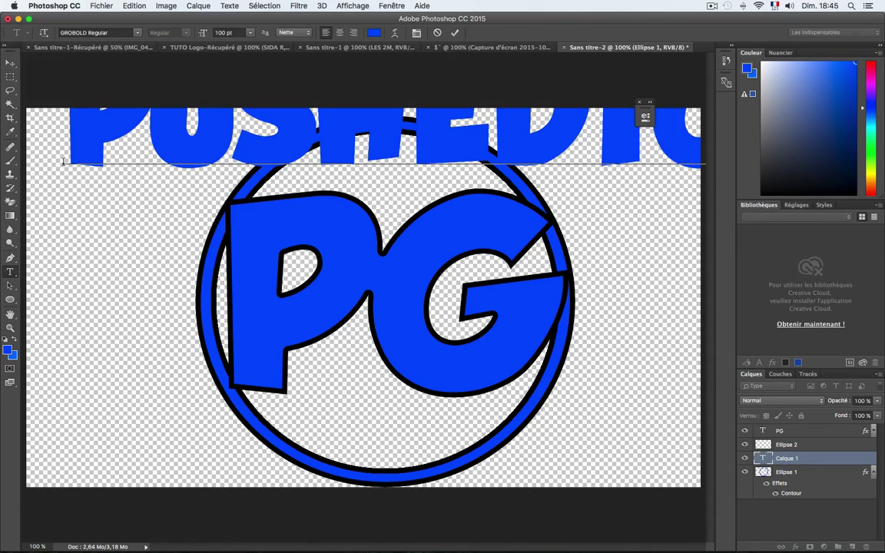
pyautogui.press('Return')
pyautogui.write('TOU')
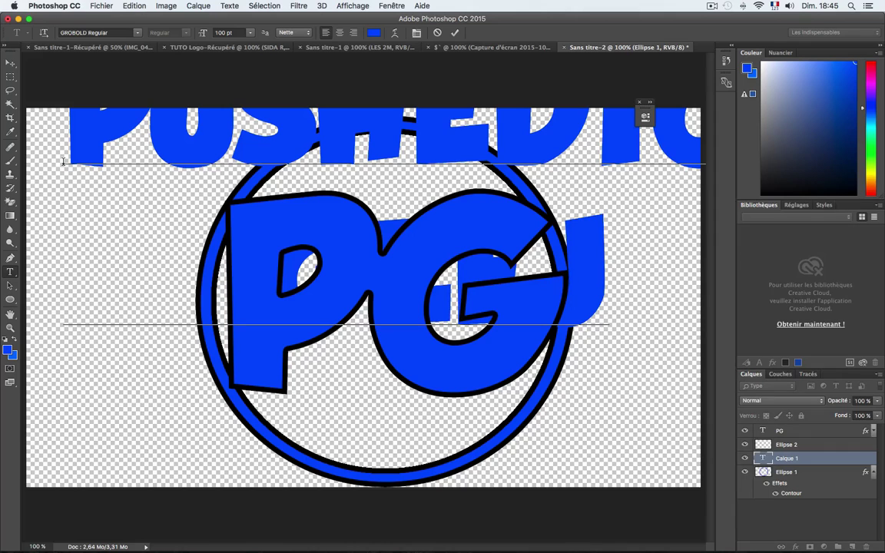
pyautogui.press('BackSpace')
pyautogui.write('K')
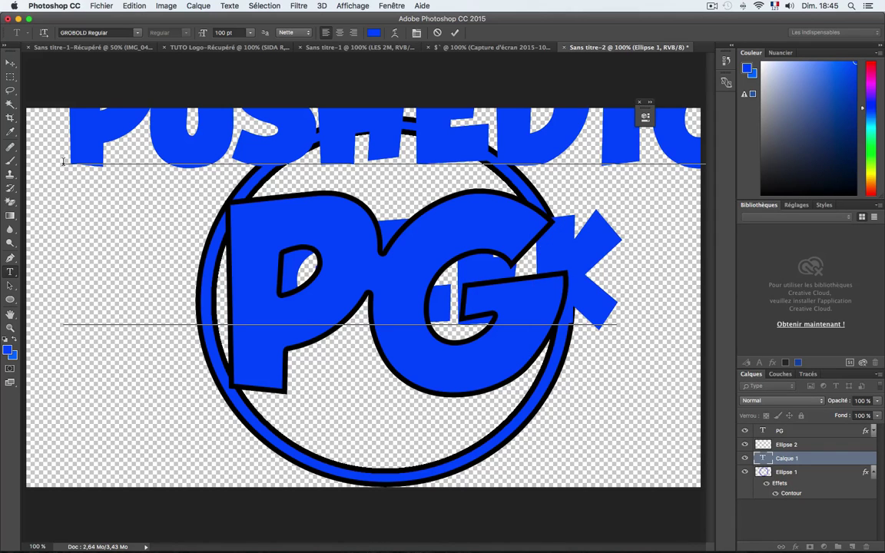
# Step: Select the whole two-line text and set its size to 72 pt
pyautogui.moveTo(57, 108); pyautogui.dragTo(631, 320)
pyautogui.click(250, 33)
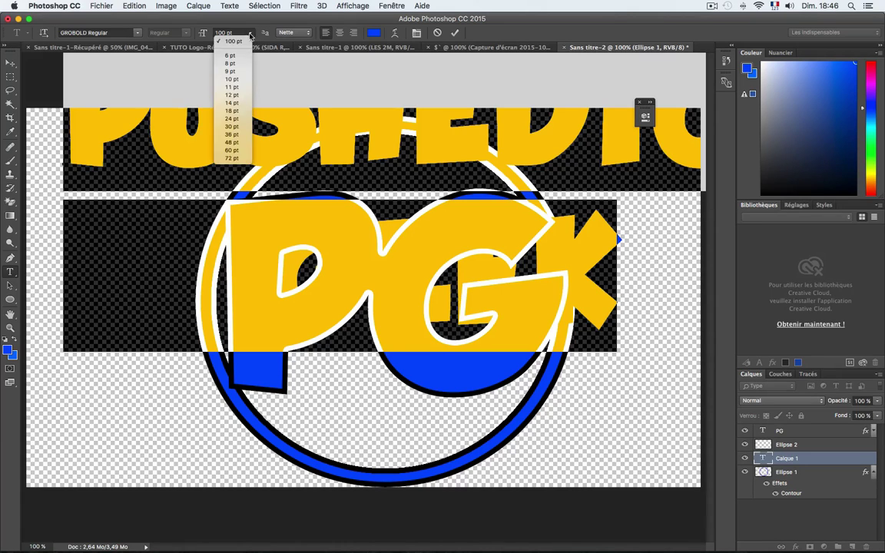
pyautogui.click(221, 144)
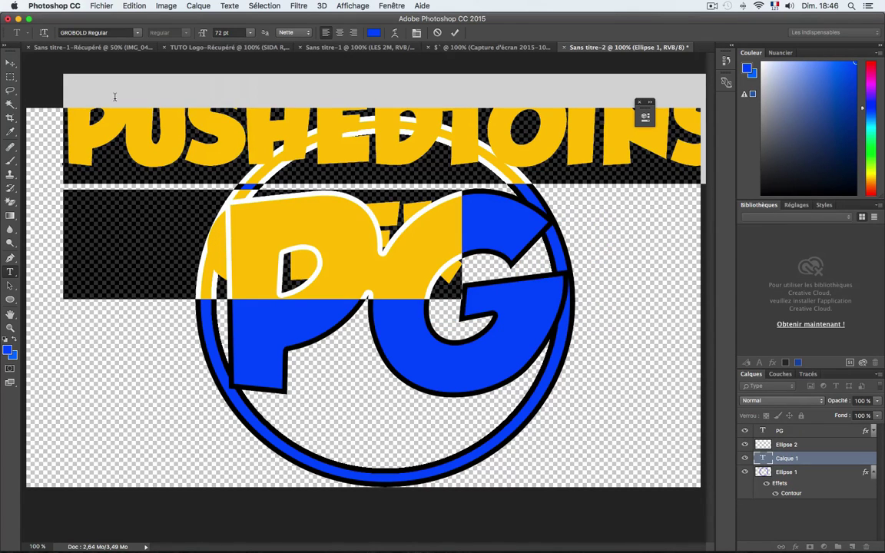
# Step: Set the selected two-line text to 24 pt and move it just below the PG letters, across the ring's lower part
pyautogui.click(250, 33)
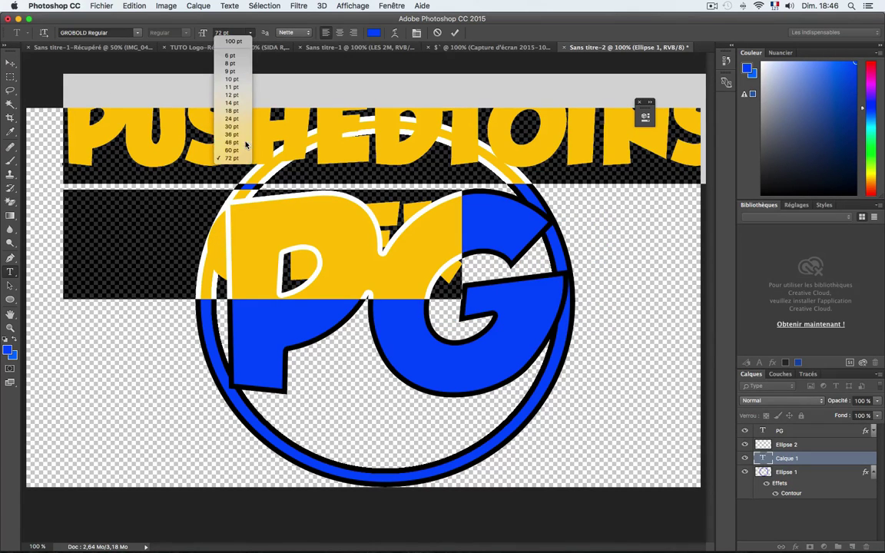
pyautogui.click(231, 143)
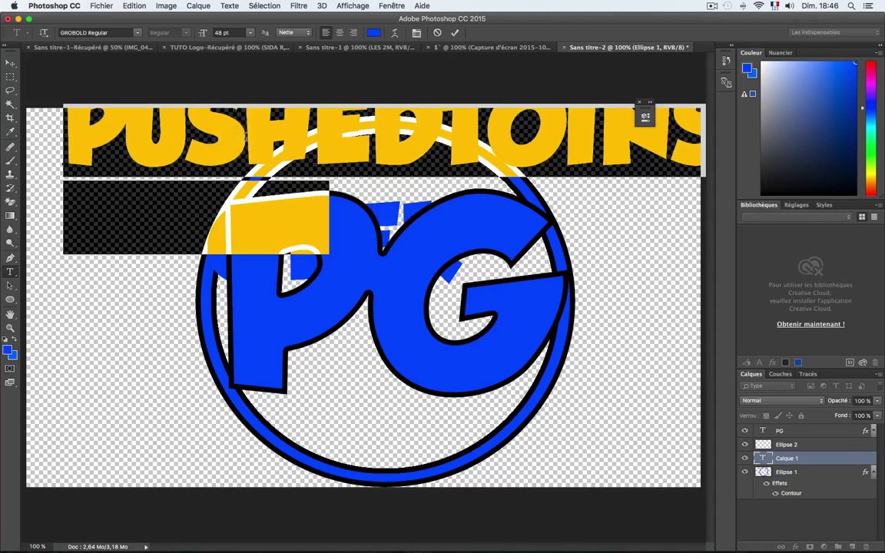
pyautogui.click(249, 34)
pyautogui.click(232, 119)
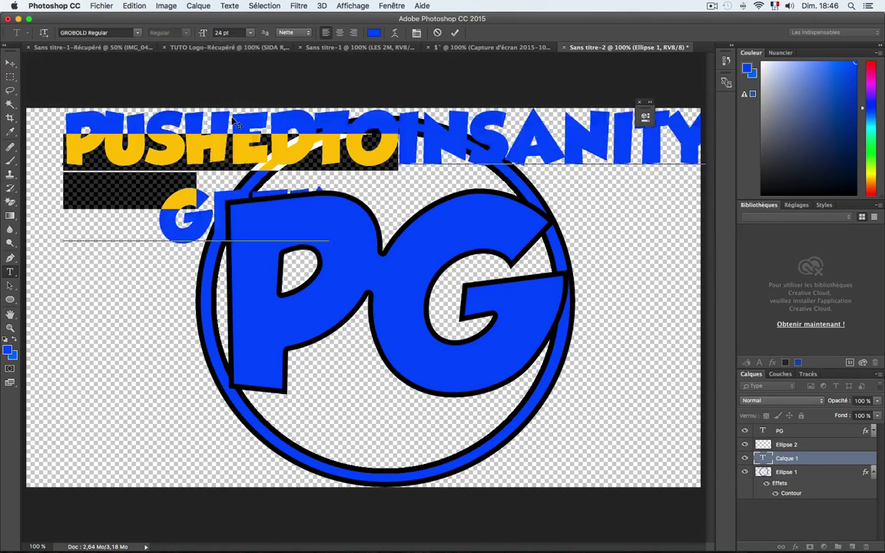
pyautogui.click(9, 60)
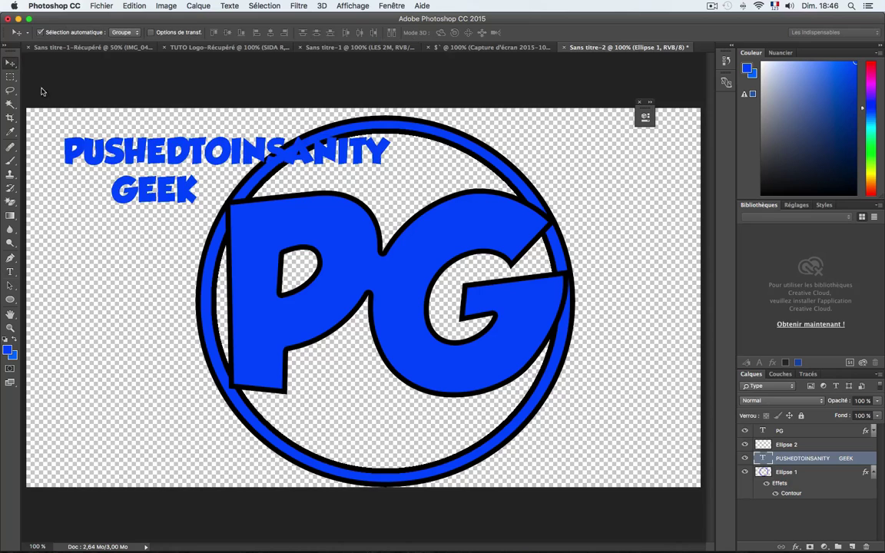
pyautogui.moveTo(149, 163); pyautogui.dragTo(326, 411)
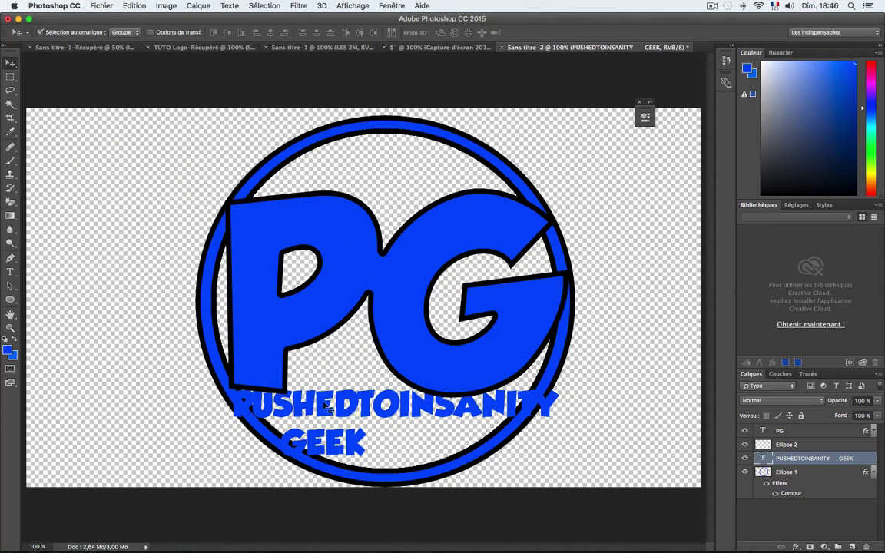
# Step: Indent the second line, GEEK, with spaces so it sits centred beneath PUSHEDTOINSANITY
pyautogui.click(10, 272)
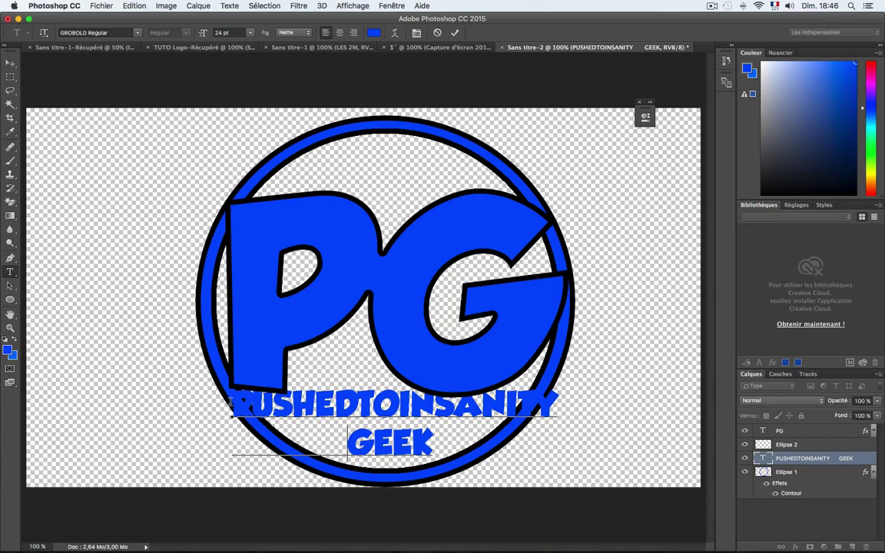
pyautogui.moveTo(237, 395); pyautogui.dragTo(474, 451)
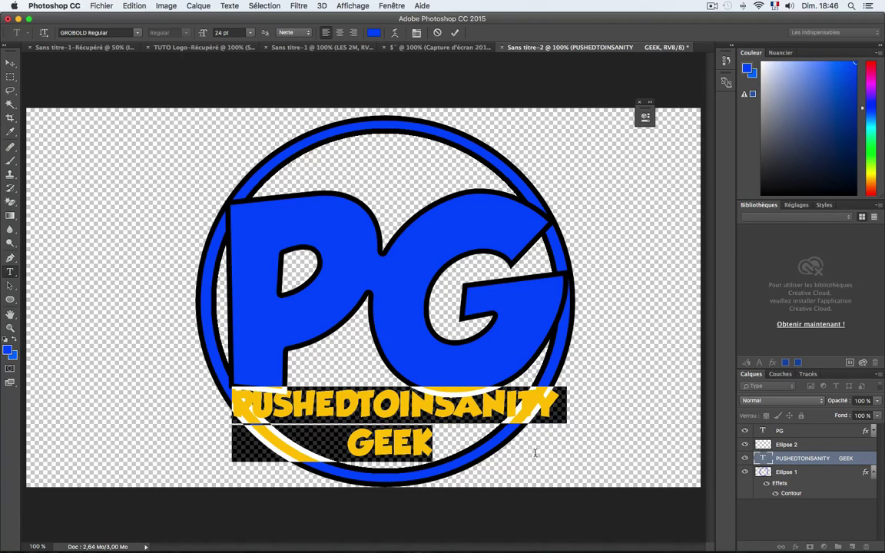
pyautogui.click(472, 427)
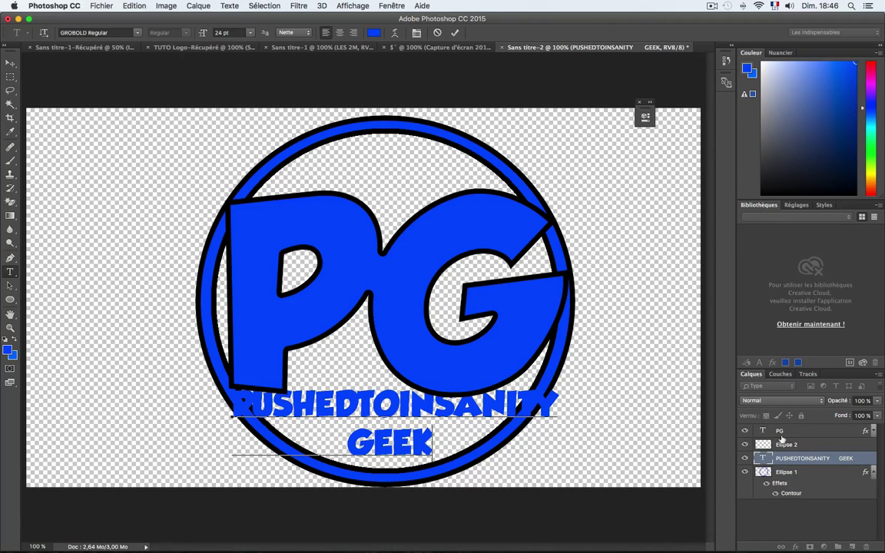
# Step: Add a 5 px black inside stroke to the PUSHEDTOINSANITY GEEK text layer
pyautogui.click(823, 457)
pyautogui.doubleClick(824, 458)
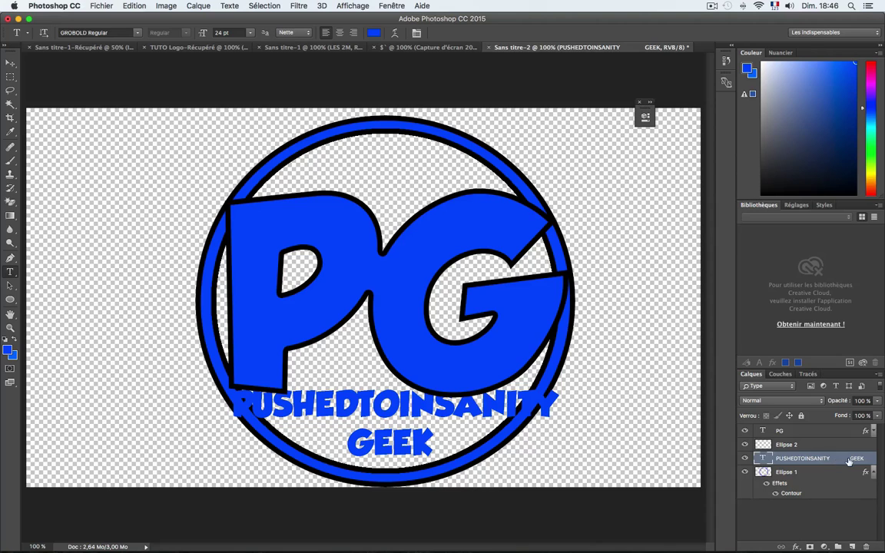
pyautogui.click(874, 460)
pyautogui.doubleClick(874, 461)
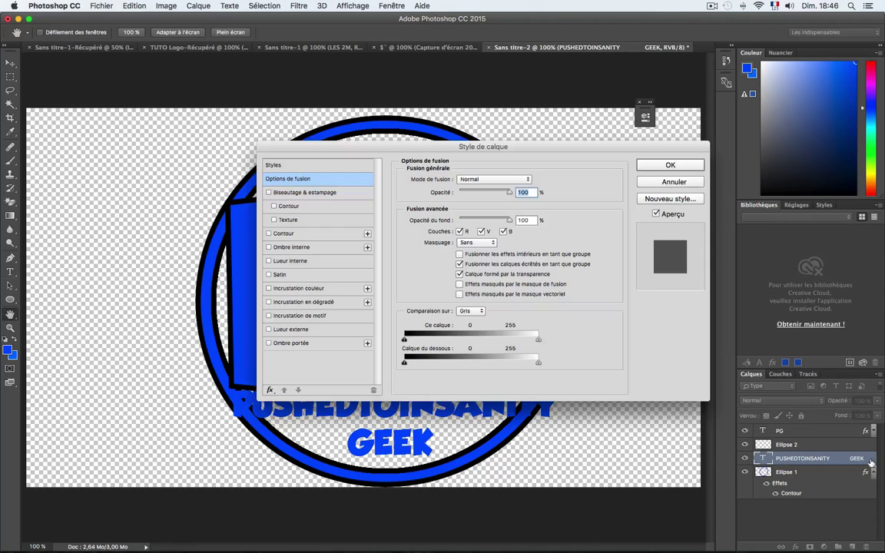
pyautogui.click(269, 234)
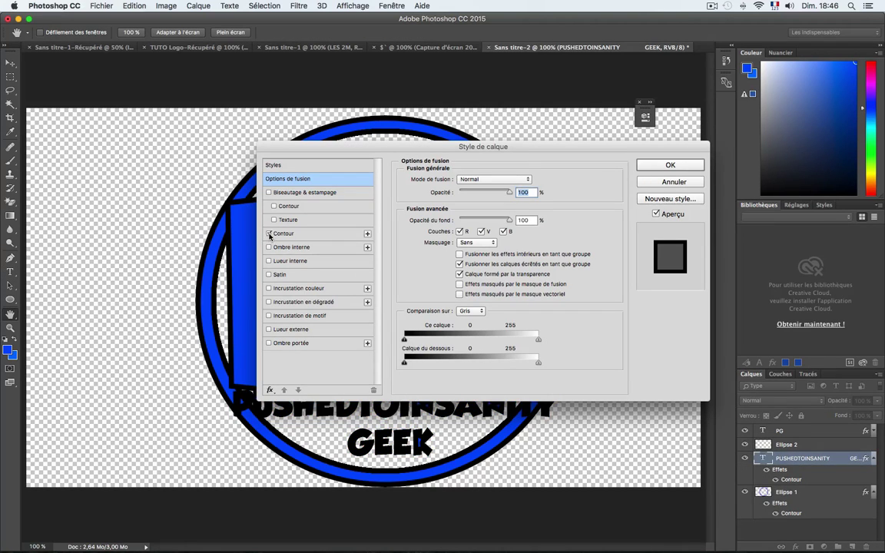
pyautogui.click(308, 233)
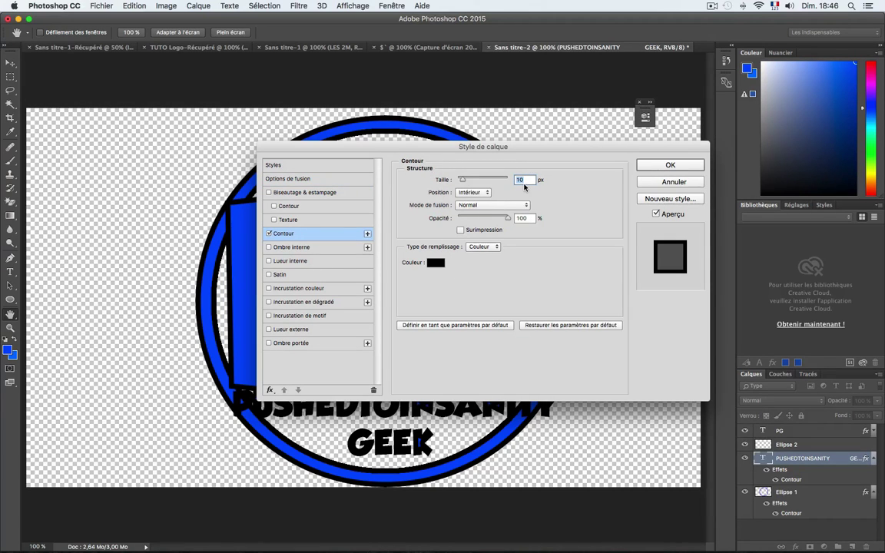
pyautogui.write('6')
pyautogui.write('4')
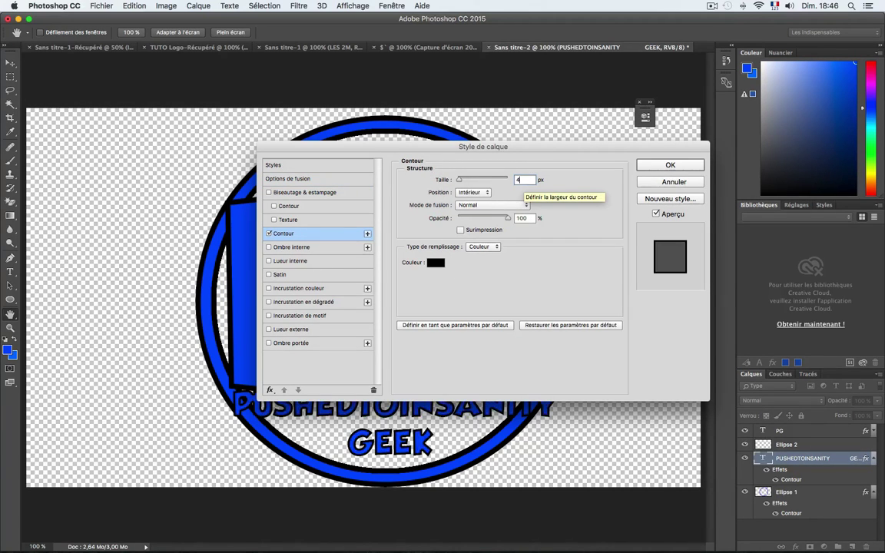
pyautogui.press('BackSpace')
pyautogui.write('5')
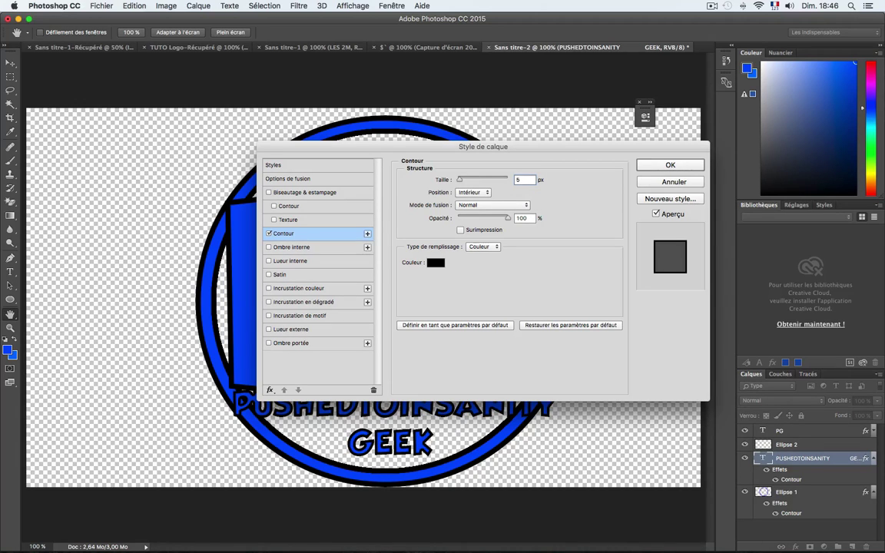
pyautogui.click(654, 166)
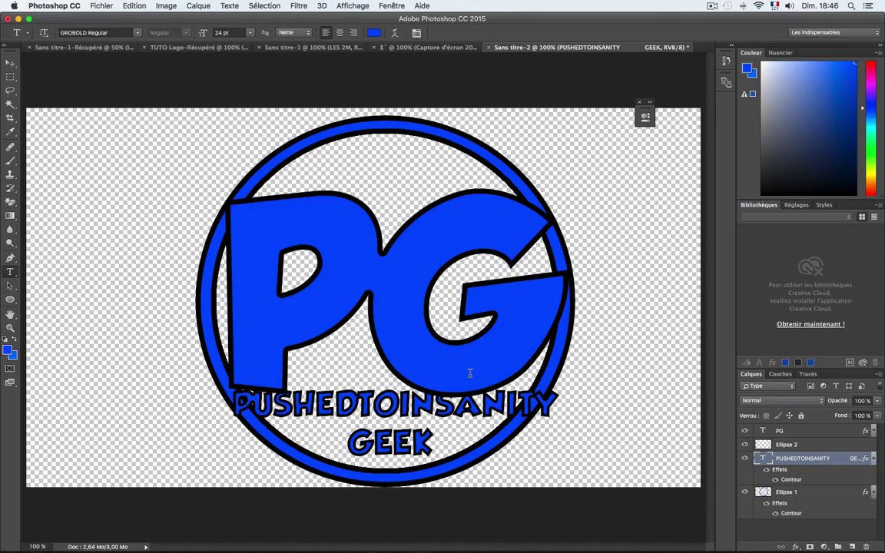
# Step: Separate the lettering by moving the PG letters slightly up and the two-line name text slightly down
pyautogui.click(10, 63)
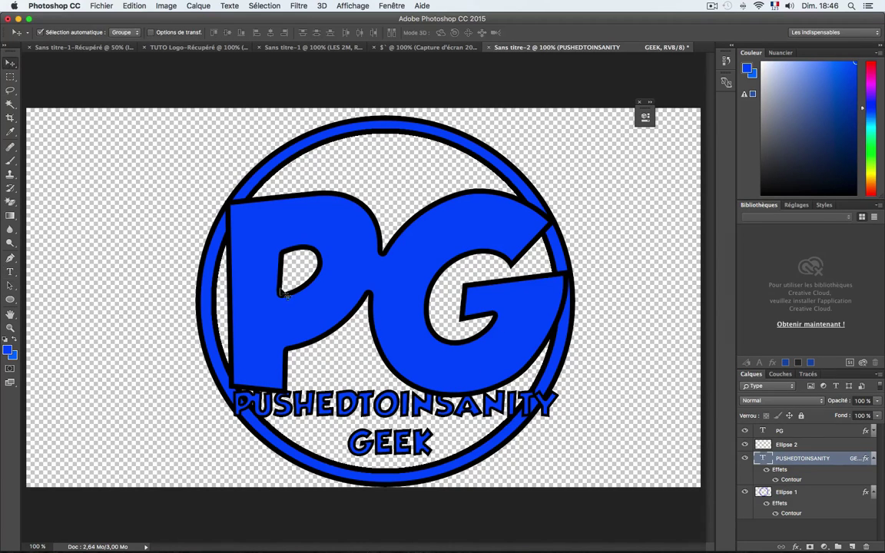
pyautogui.moveTo(296, 359); pyautogui.dragTo(296, 354)
pyautogui.moveTo(338, 409); pyautogui.dragTo(338, 415)
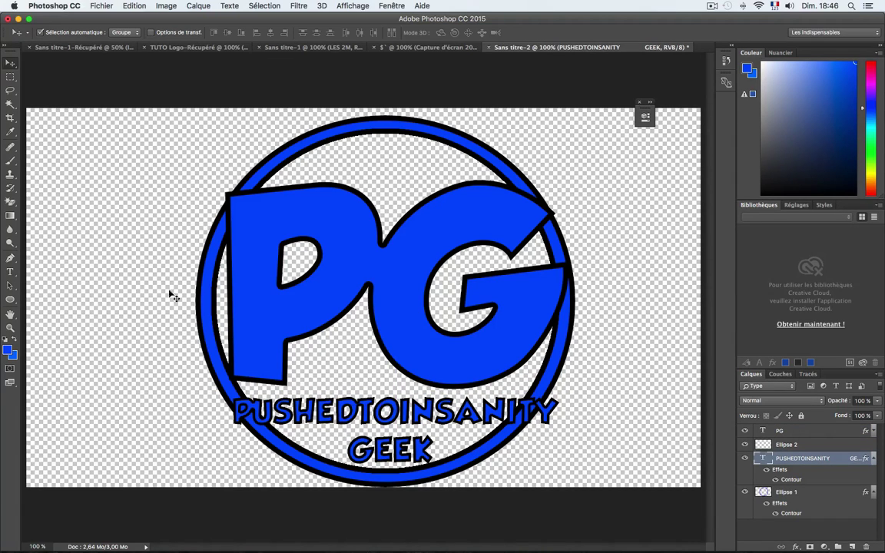
# Step: Reopen the two-line name text for editing and select its characters across both lines
pyautogui.click(10, 272)
pyautogui.click(234, 412)
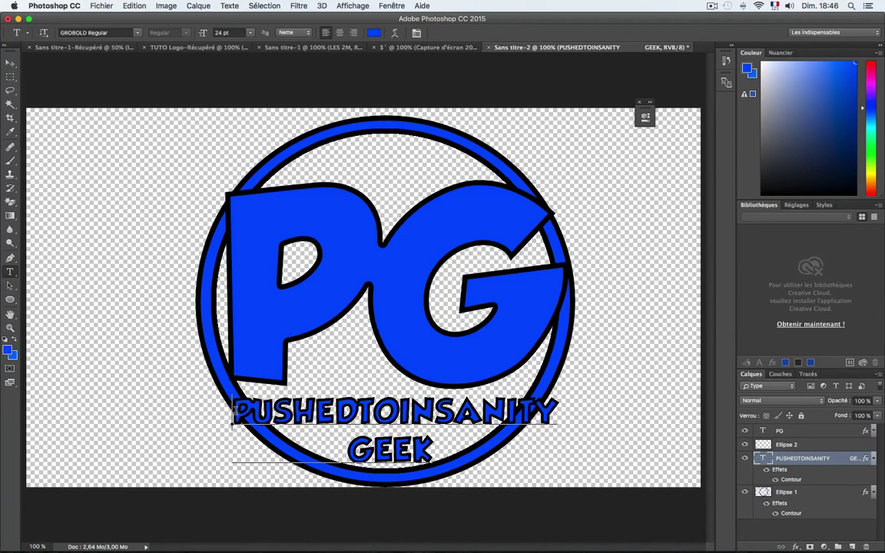
pyautogui.doubleClick(234, 412)
pyautogui.press('super+a')
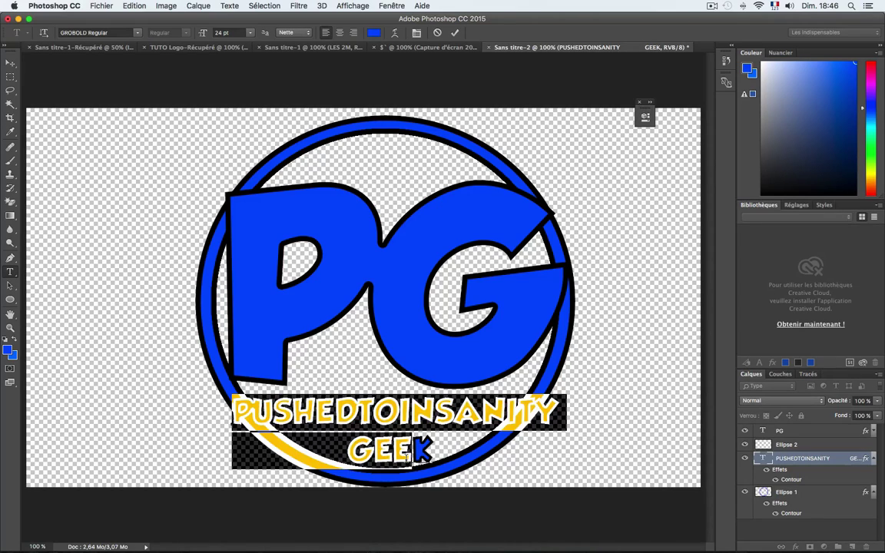